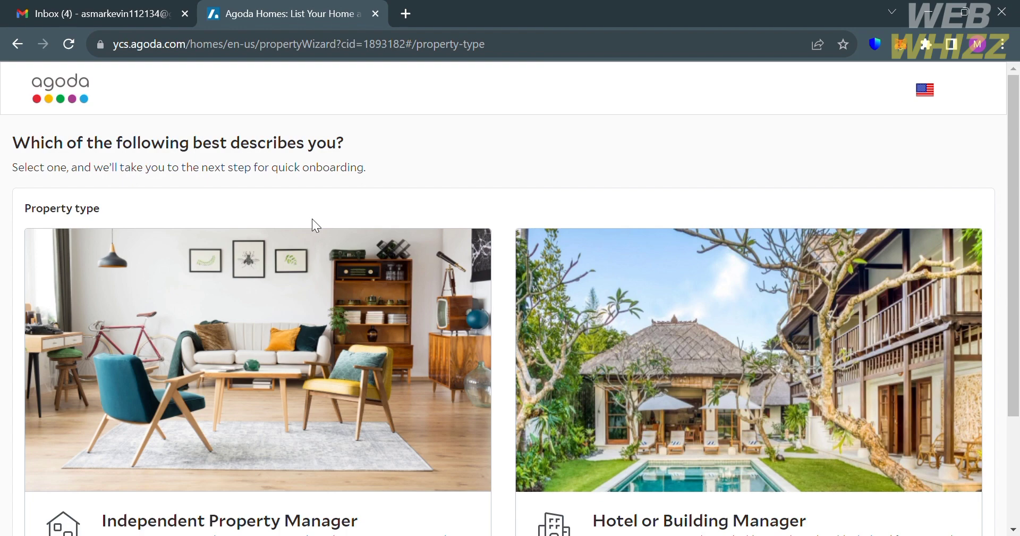
scroll(312, 218, "down", 3)
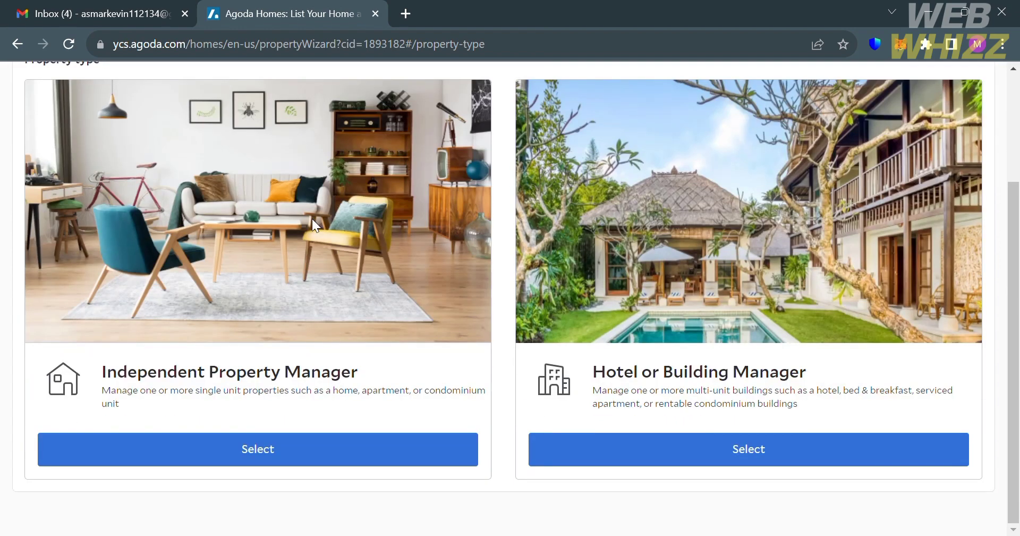
scroll(311, 218, "up", 3)
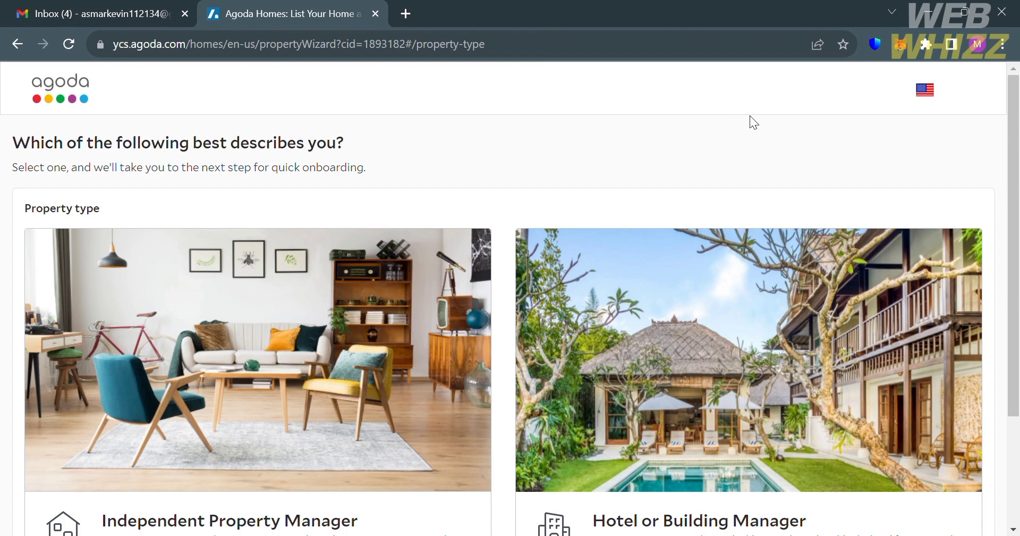
scroll(774, 326, "down", 3)
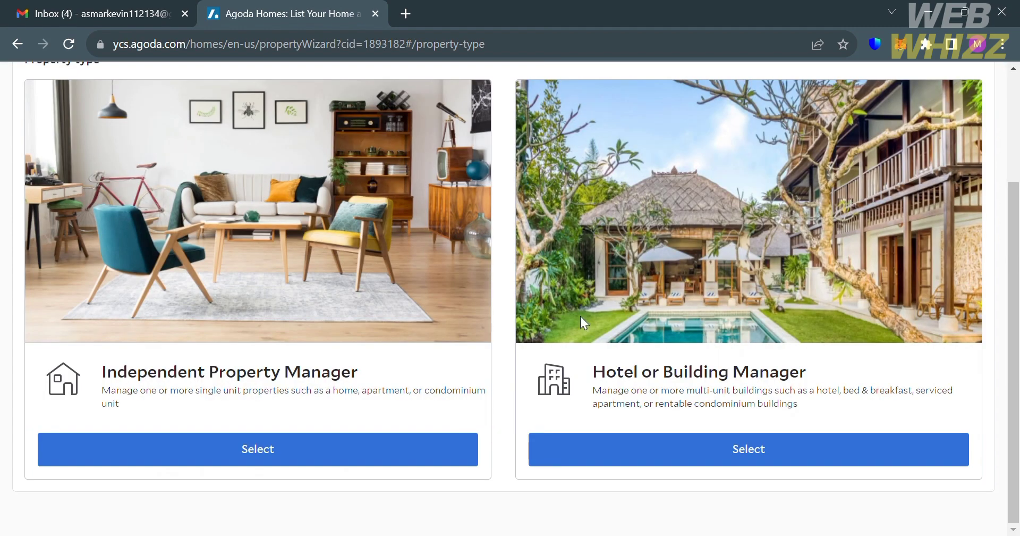
scroll(828, 177, "up", 3)
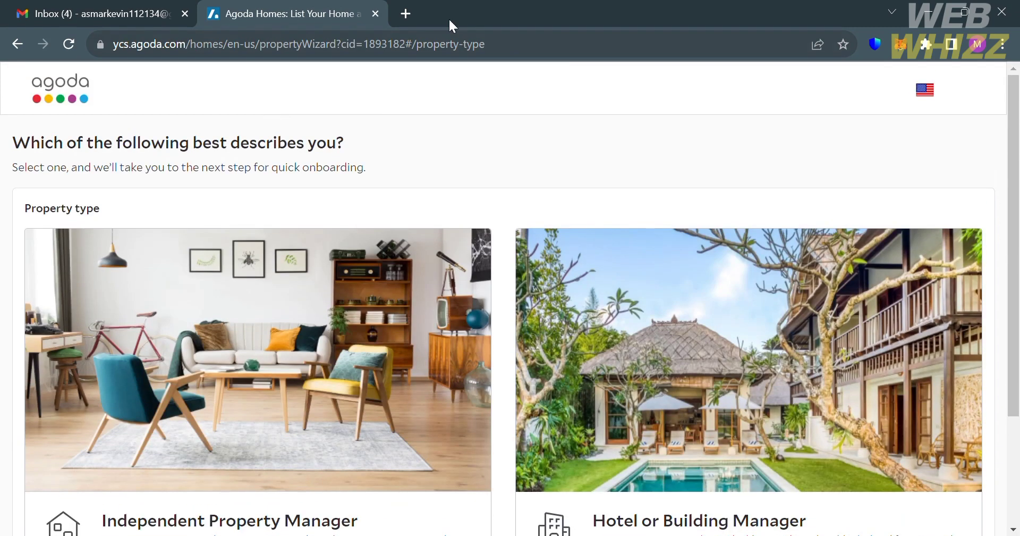
left_click(491, 47)
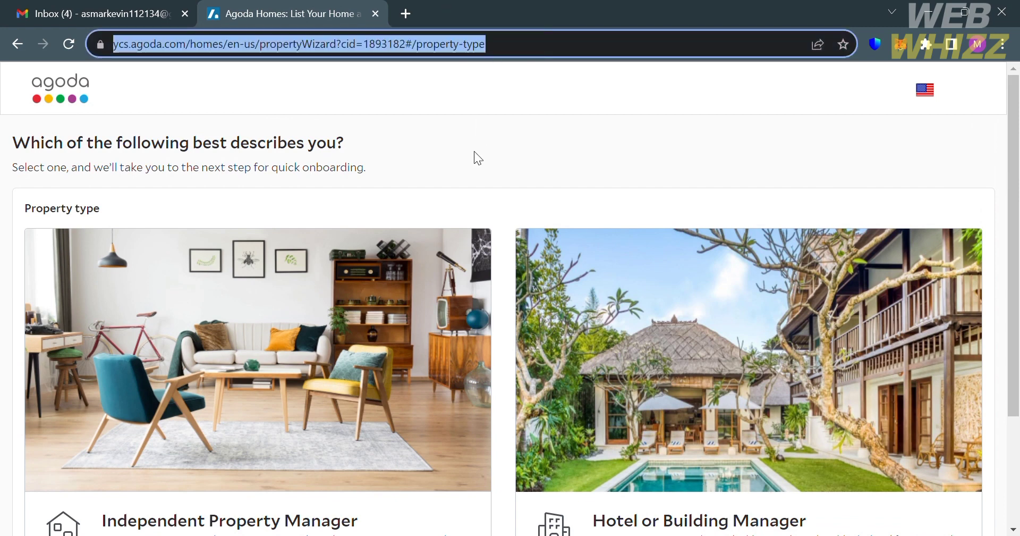
left_click(608, 96)
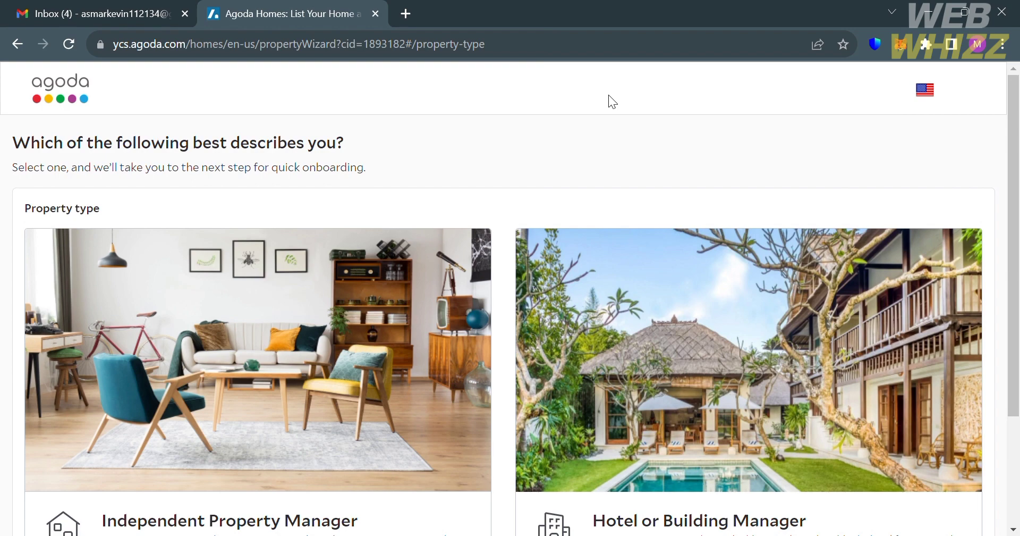
Choose Hotel or Building Manager as the property type and confirm to start onboarding.
scroll(774, 305, "down", 3)
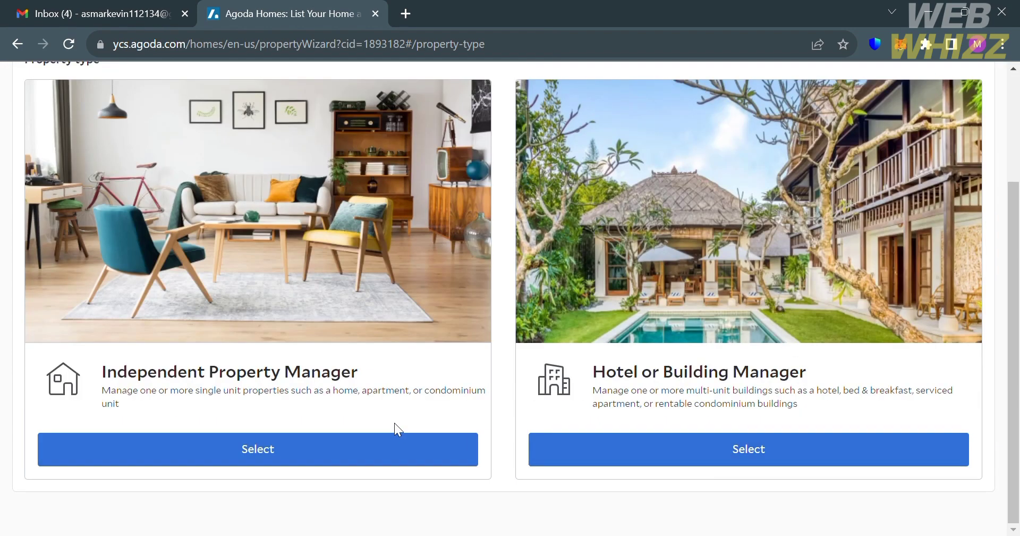
left_click(797, 455)
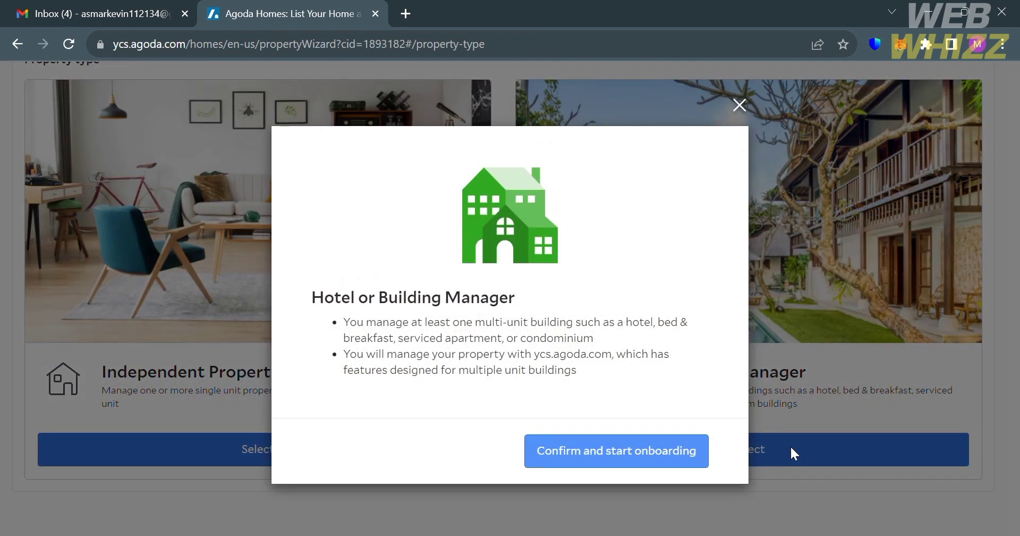
left_click(609, 464)
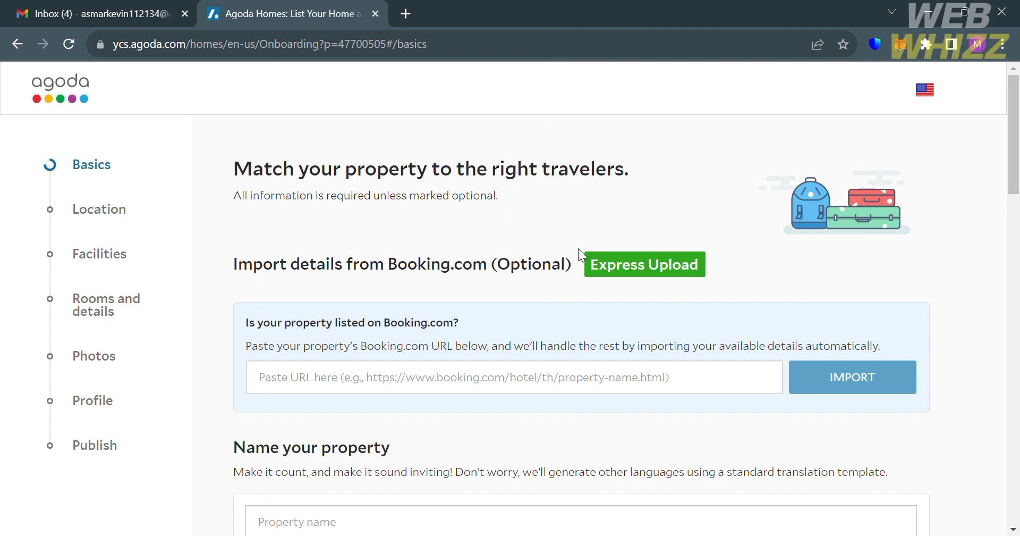
Name the property "Lux Hotel".
scroll(584, 255, "down", 3)
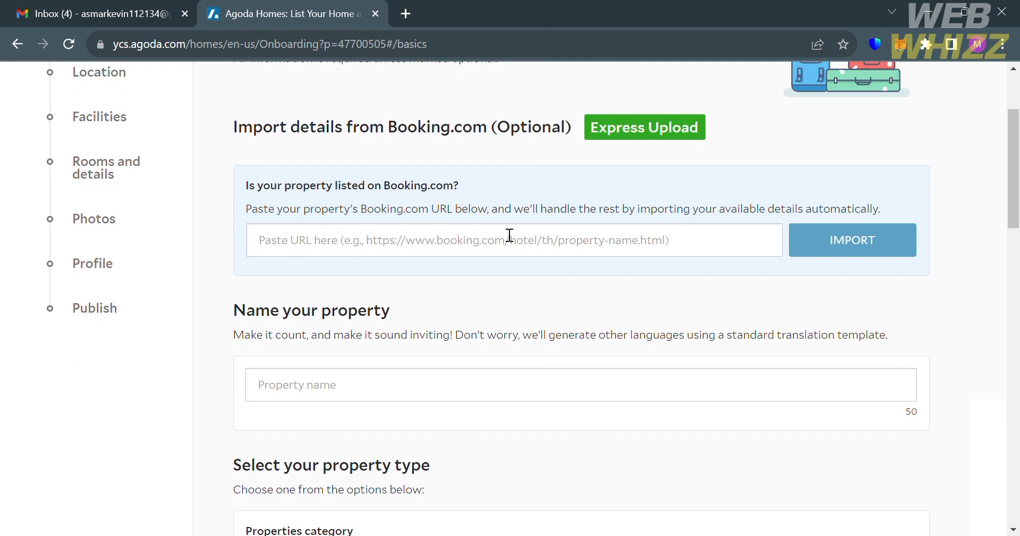
scroll(510, 234, "up", 1)
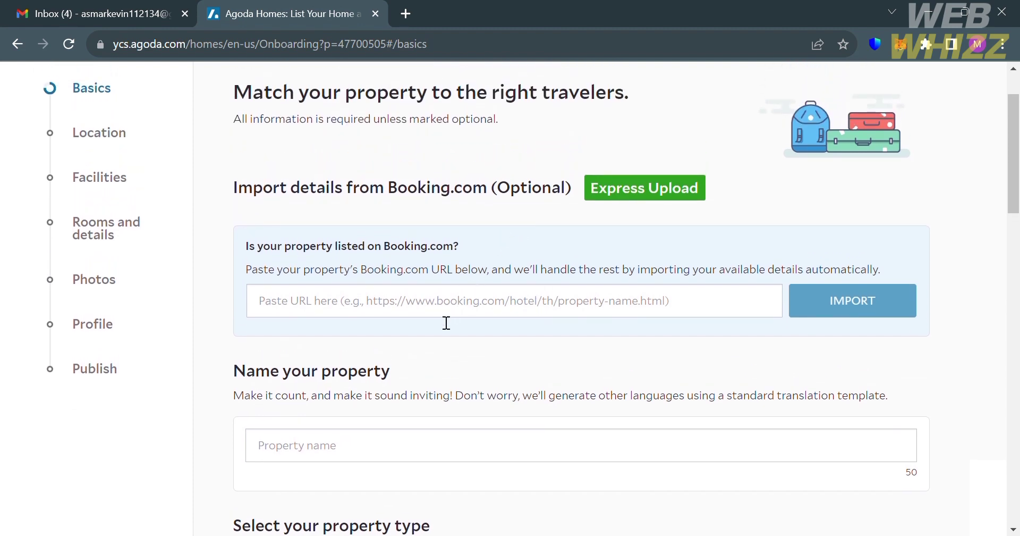
scroll(445, 322, "down", 2)
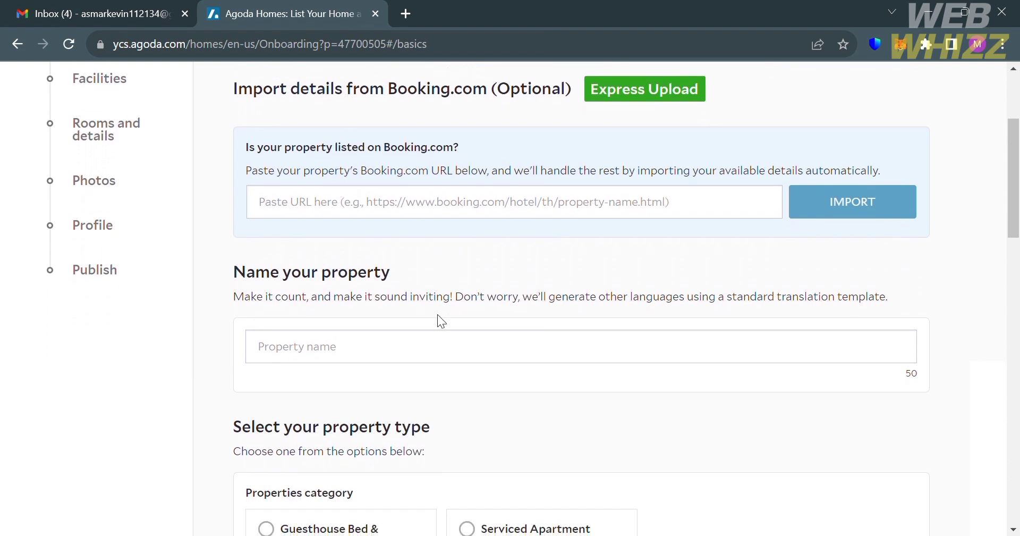
scroll(441, 321, "down", 1)
left_click(409, 297)
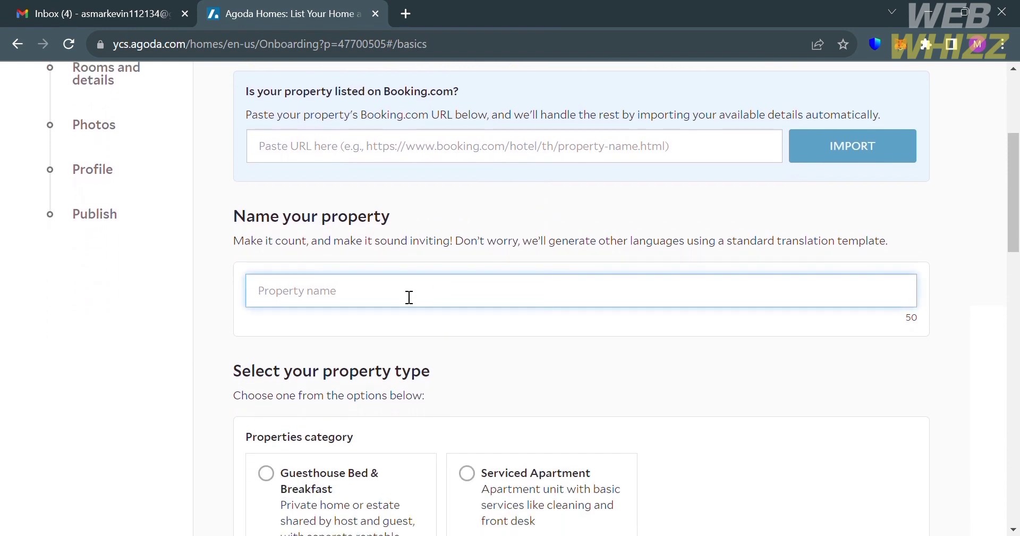
left_click(607, 399)
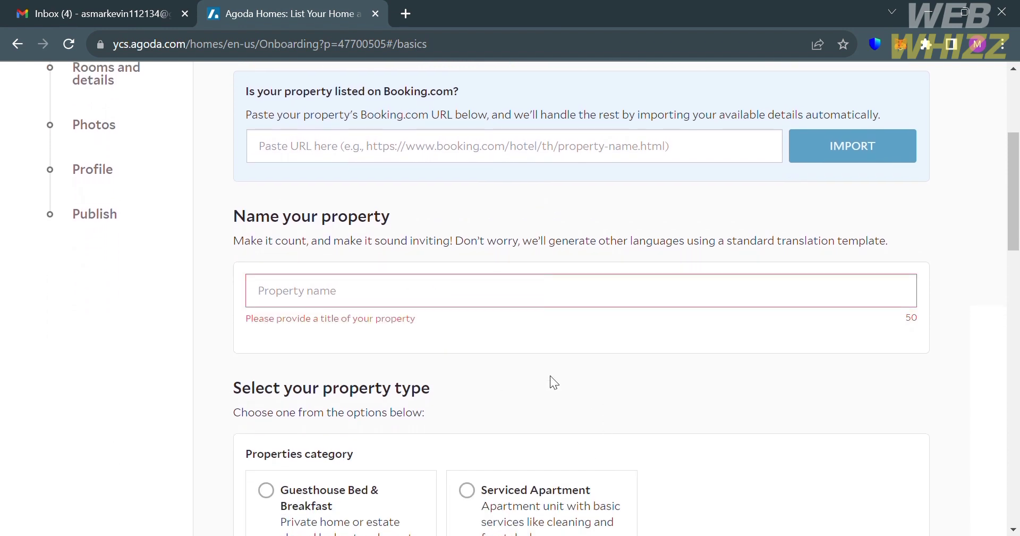
left_click(445, 292)
type("L")
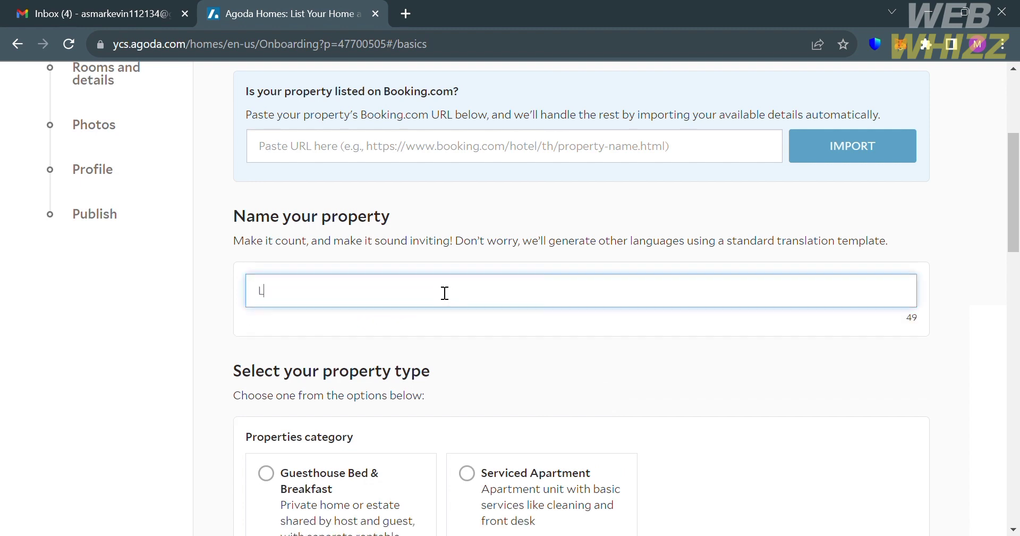
type("ux Hotel")
key("BackSpace")
type("l")
Choose Hotel as the property category and Moderate as the cancellation policy.
scroll(446, 293, "down", 3)
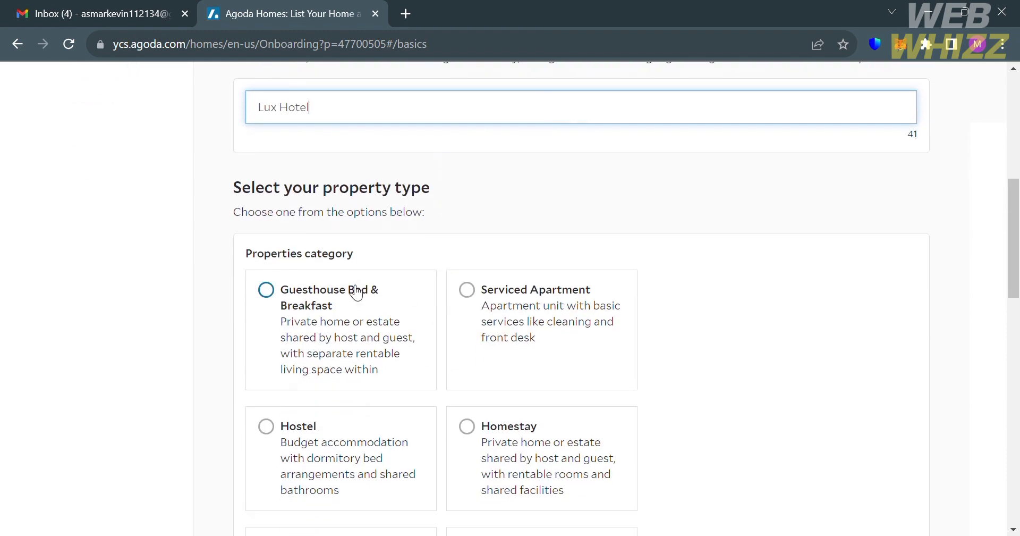
scroll(397, 378, "down", 2)
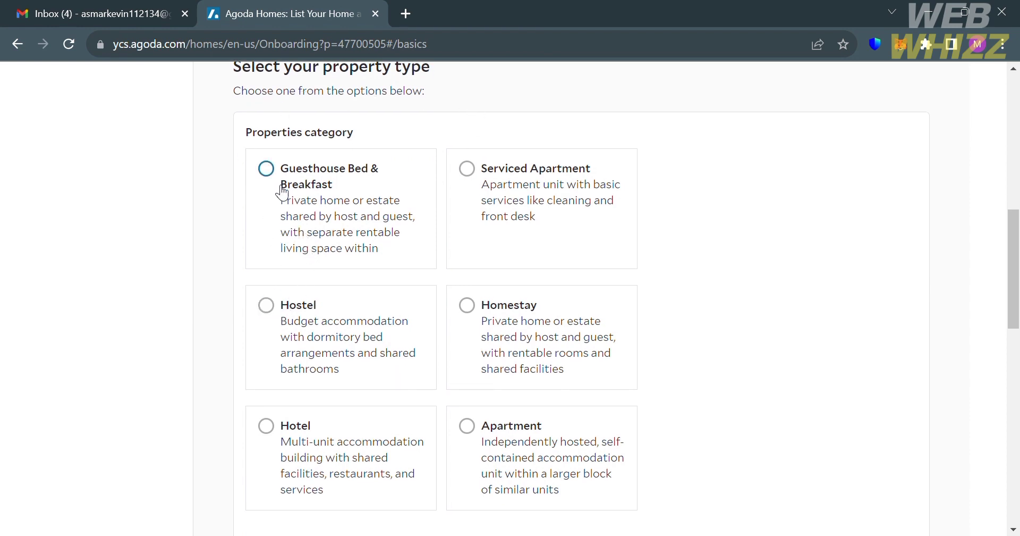
left_click(271, 428)
scroll(271, 431, "down", 7)
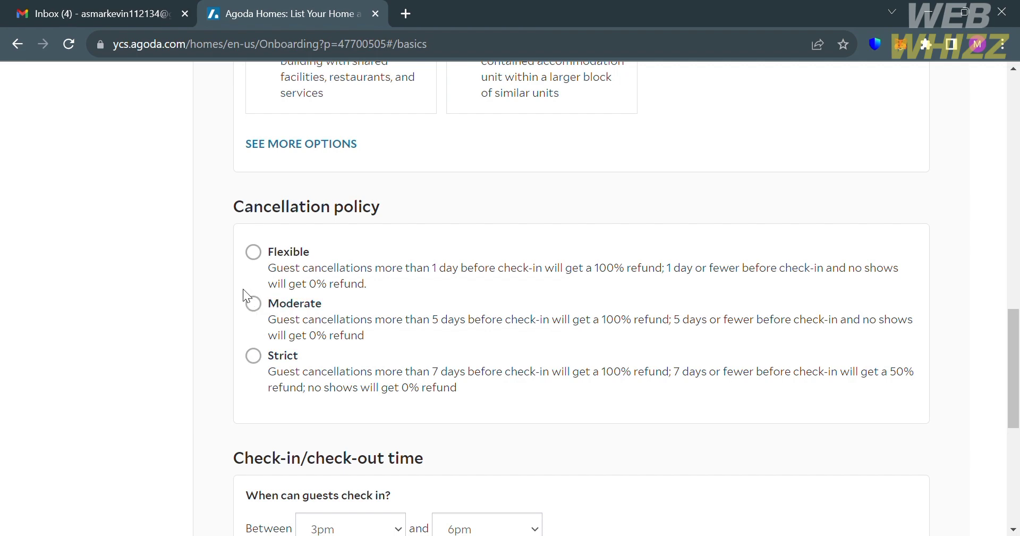
left_click(261, 312)
Set check-in between 6am and 11pm, check-out by 12pm and a four-star rating, and continue to the Location section.
scroll(791, 353, "down", 5)
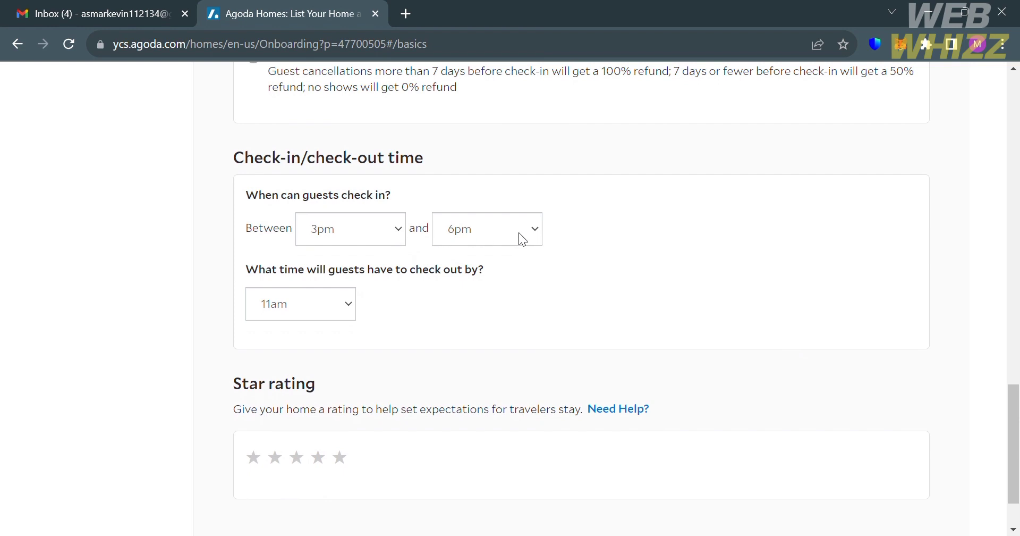
left_click(378, 237)
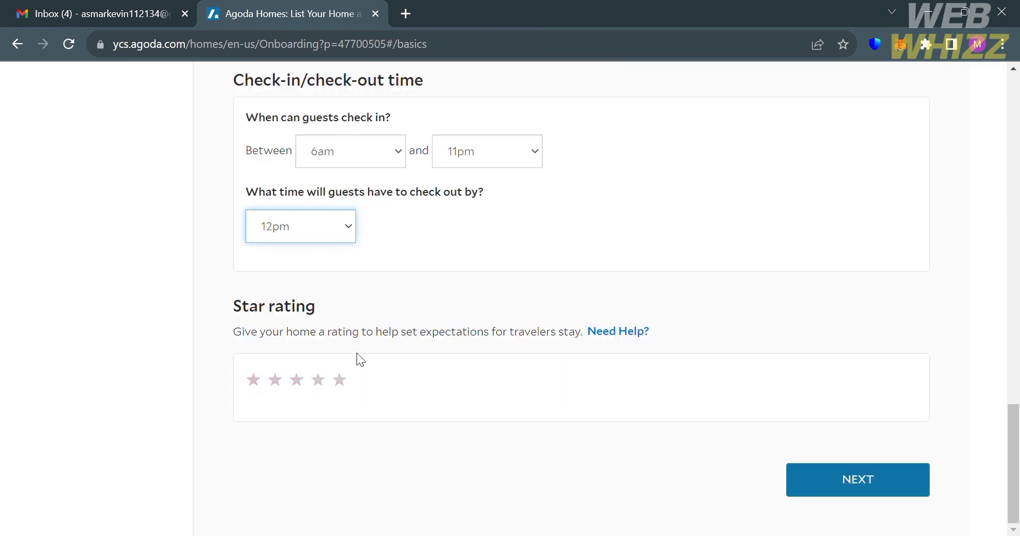
left_click(317, 384)
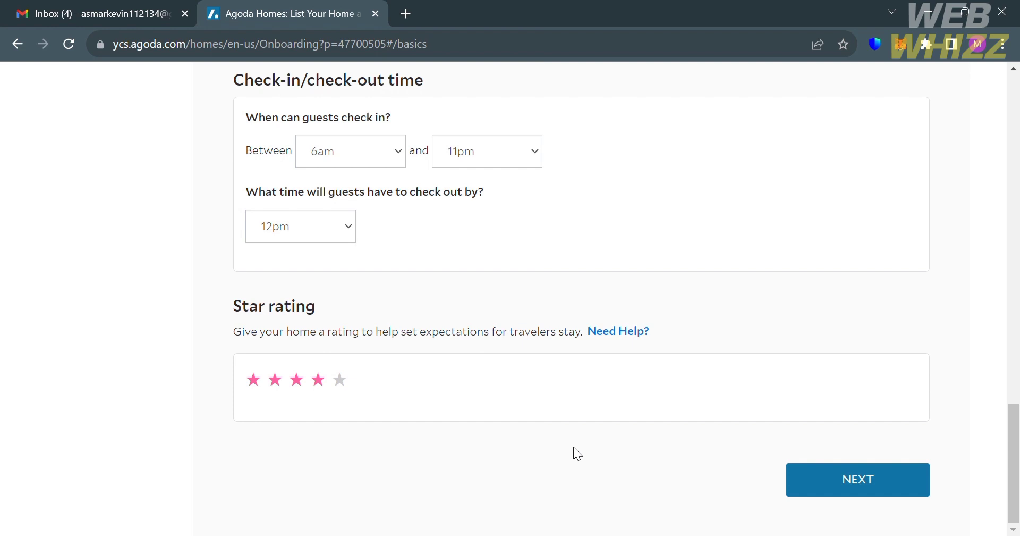
left_click(908, 488)
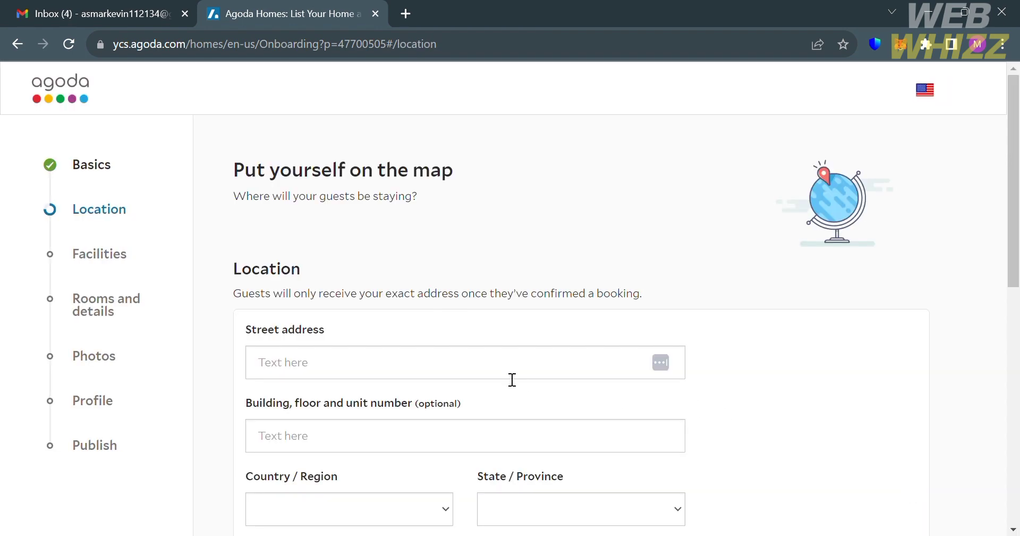
Fill in the property's street address, country, state, city and postal code.
scroll(503, 371, "down", 5)
scroll(503, 371, "down", 3)
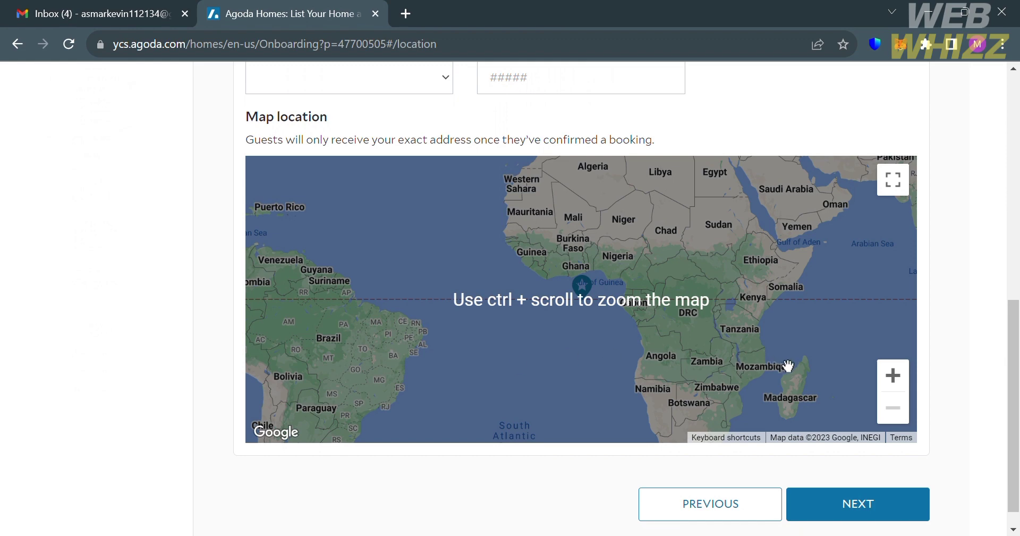
scroll(538, 291, "up", 5)
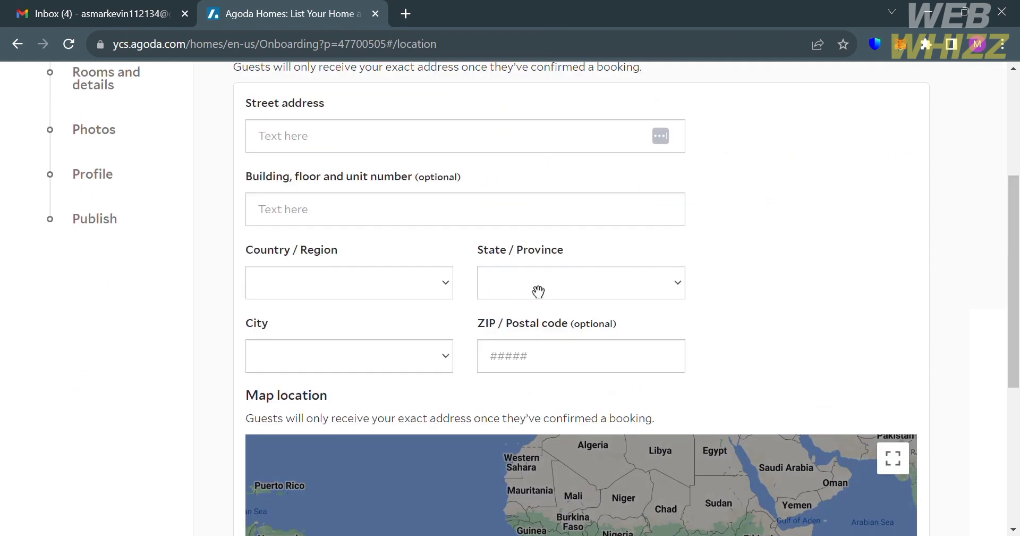
left_click(415, 160)
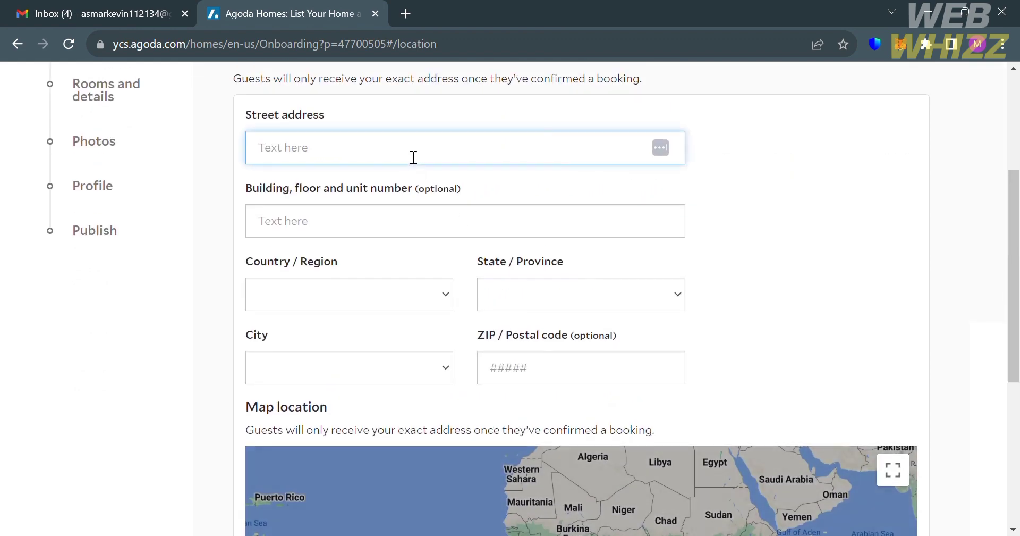
left_click(399, 174)
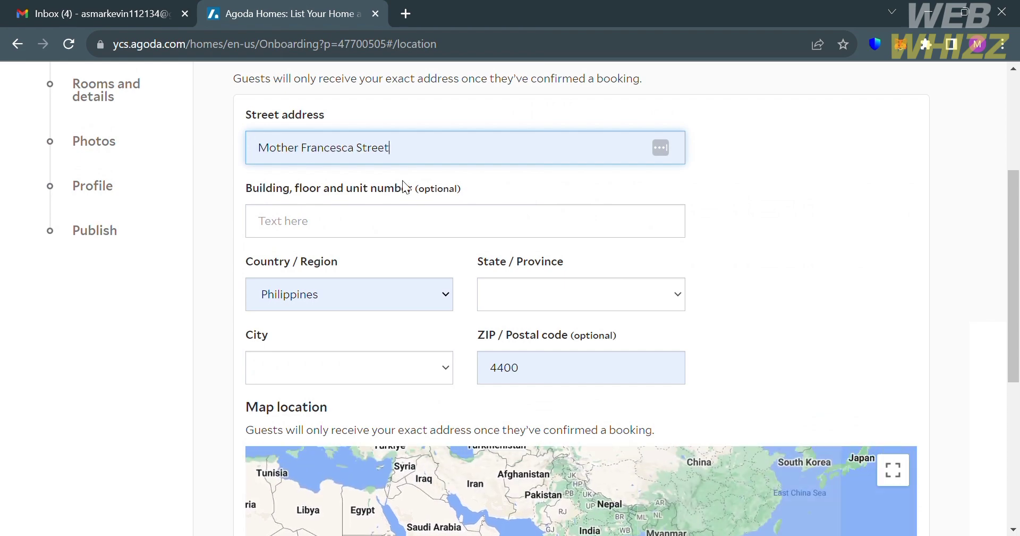
Move the map marker to the Luzon coast northeast of Manila and continue to the Facilities section.
scroll(594, 389, "down", 5)
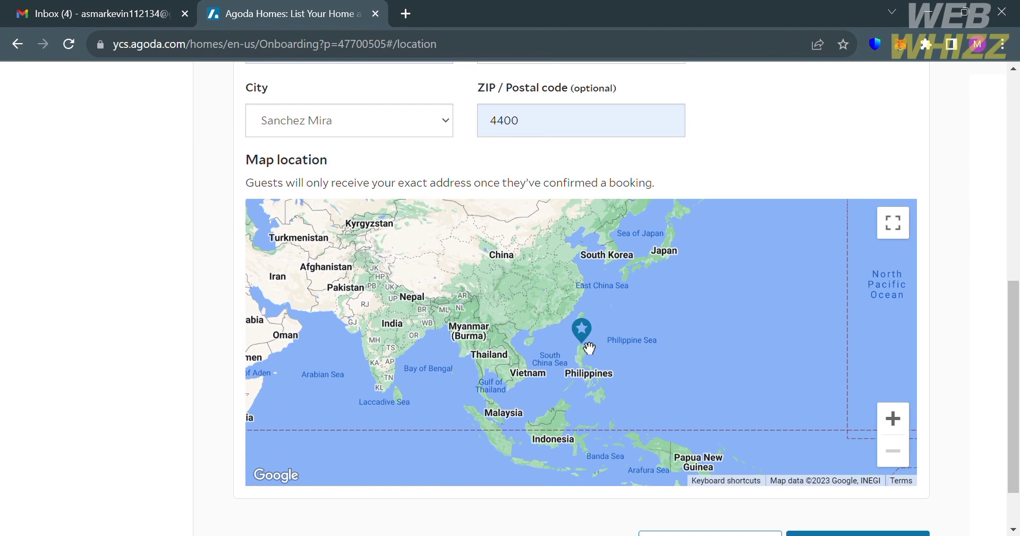
left_click_drag(583, 347, 584, 358)
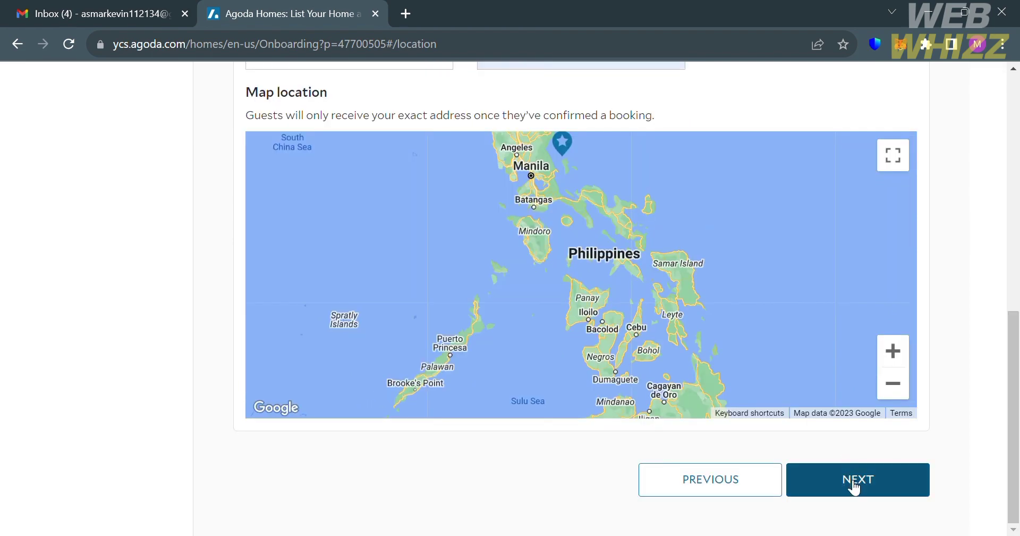
left_click(853, 481)
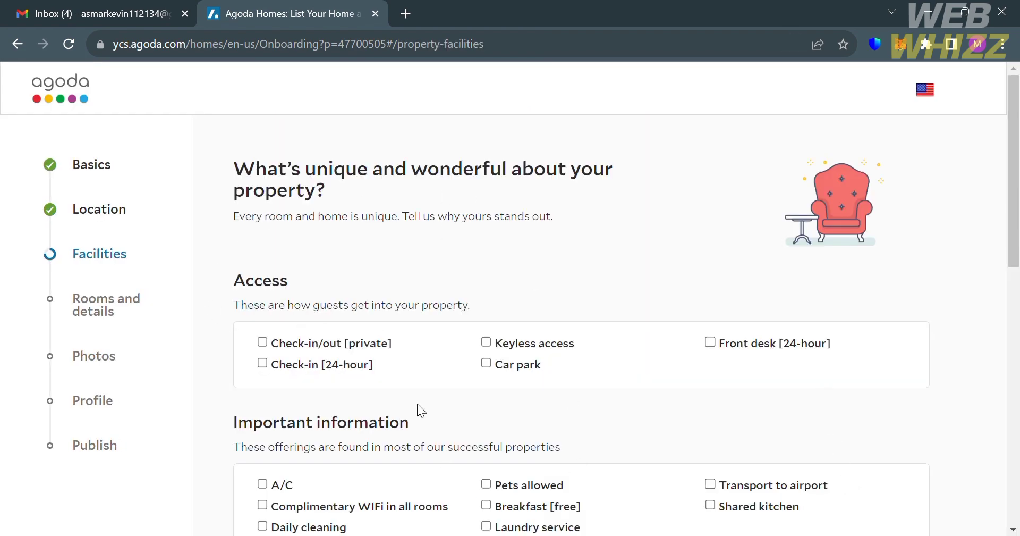
Mark Check-in [24-hour], Car park and Front desk [24-hour] as the property's access facilities.
scroll(409, 388, "down", 1)
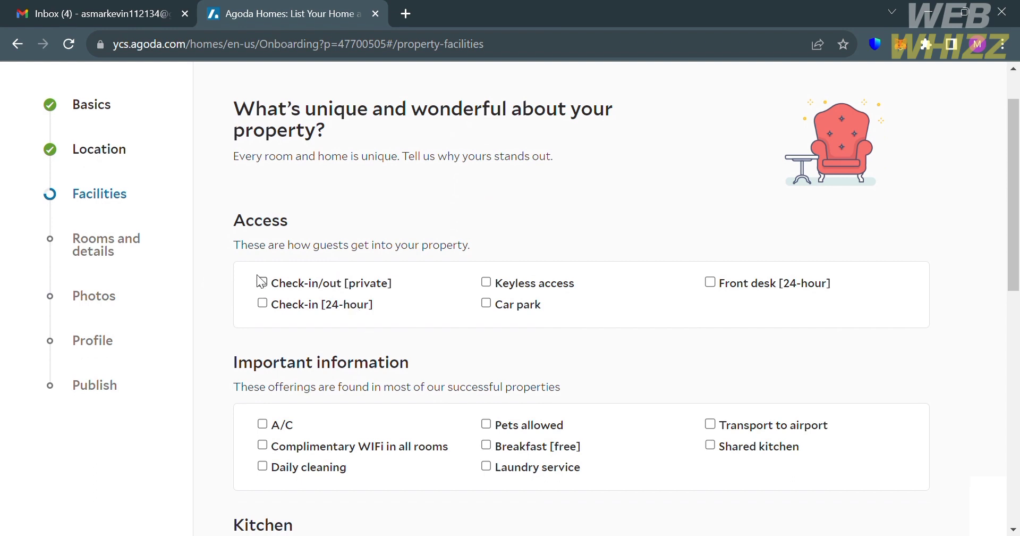
left_click(260, 285)
left_click(264, 301)
left_click(265, 284)
scroll(487, 302, "down", 3)
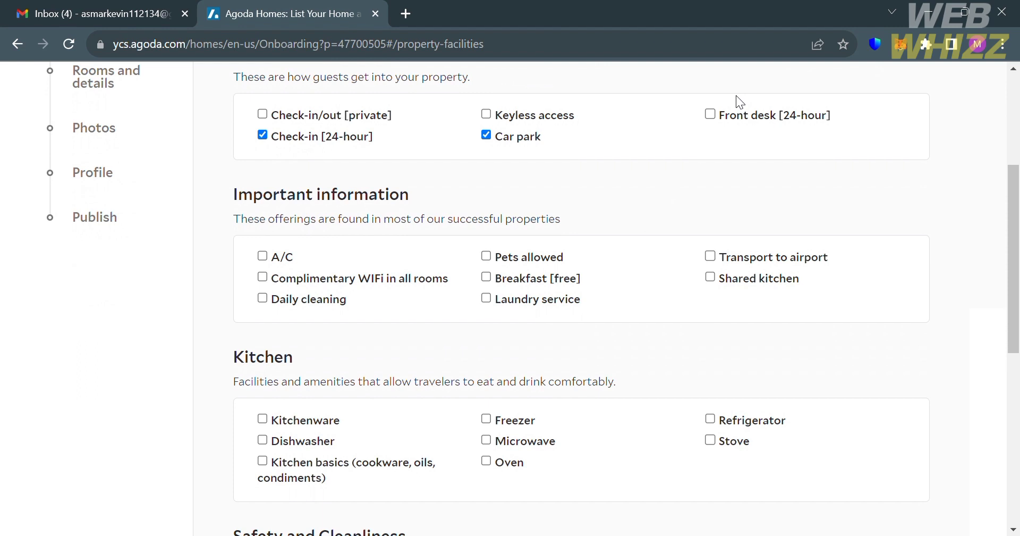
left_click(714, 113)
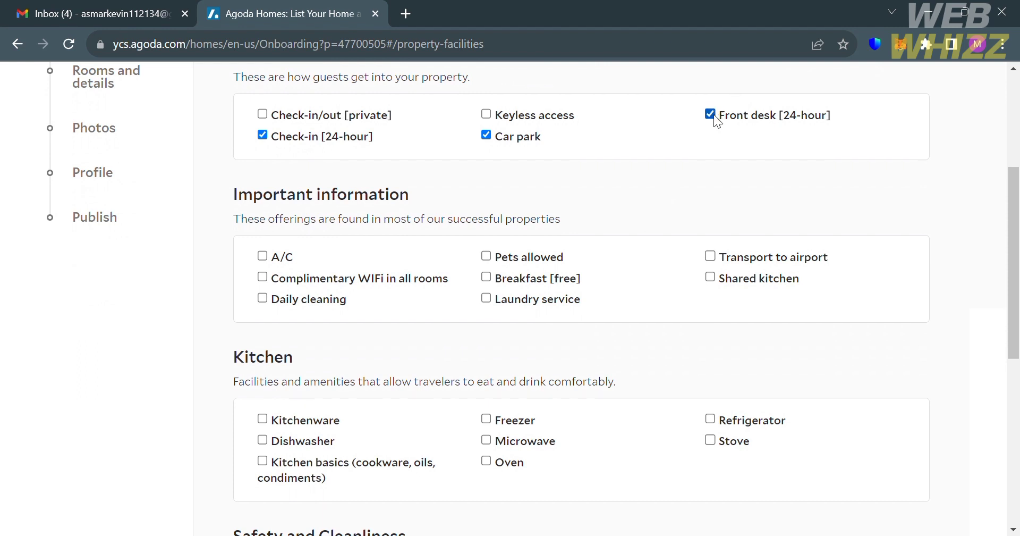
Under Important information, mark A/C, Complimentary WiFi in all rooms and Breakfast [free] as offered.
left_click(263, 256)
left_click(263, 276)
Mark Dishwasher, Microwave and Stove as available in the Kitchen facilities.
scroll(264, 280, "down", 3)
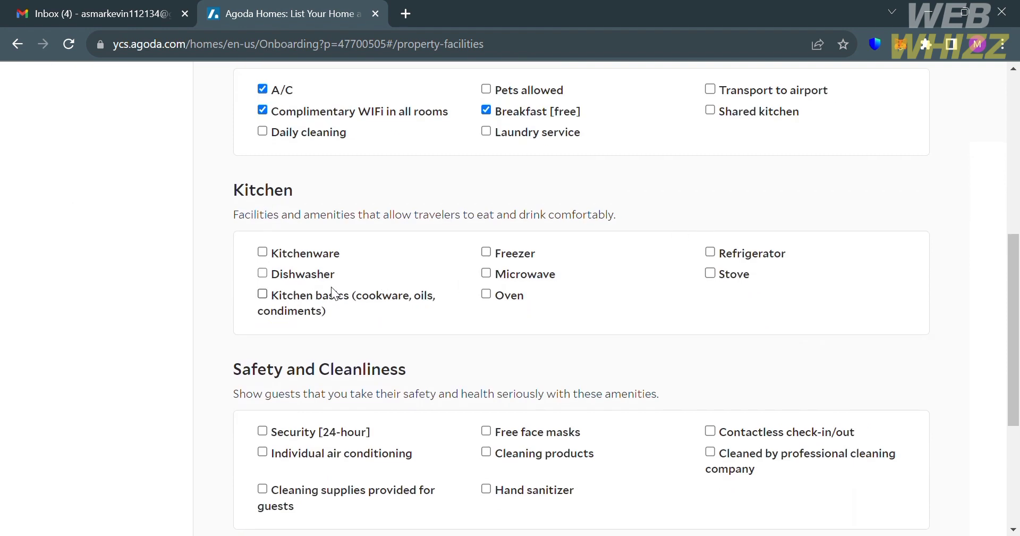
left_click(273, 276)
left_click(274, 276)
left_click(273, 276)
left_click(485, 274)
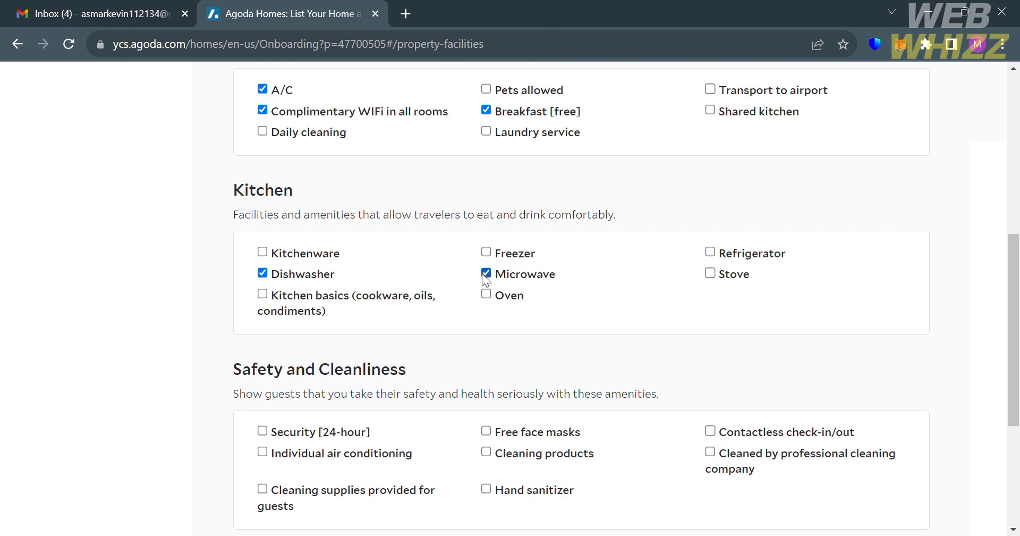
left_click(711, 273)
scroll(567, 345, "down", 2)
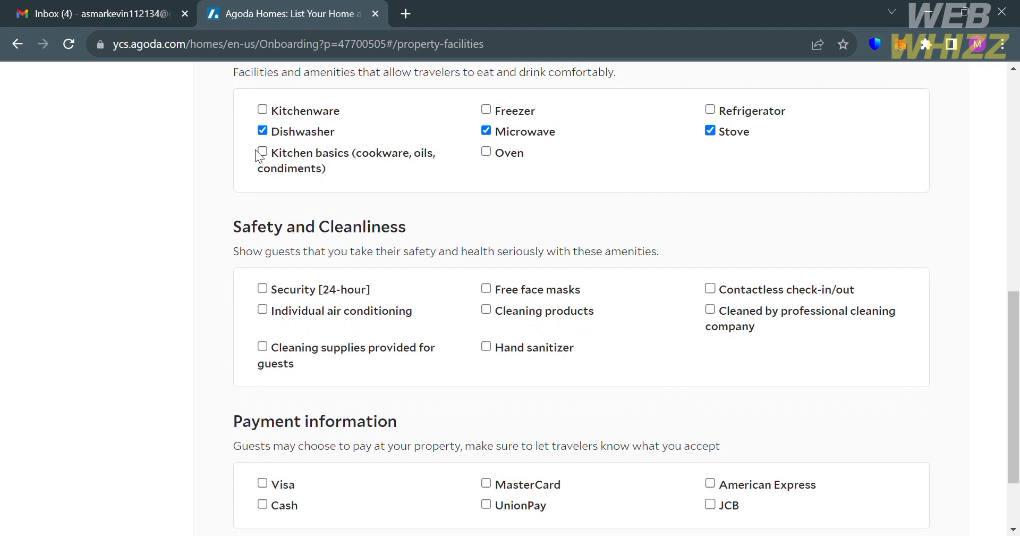
Mark Kitchen basics as available, plus Security [24-hour], Individual air conditioning, Cleaning products and Cleaning supplies provided for guests under Safety and Cleanliness.
left_click(261, 154)
scroll(430, 415, "down", 2)
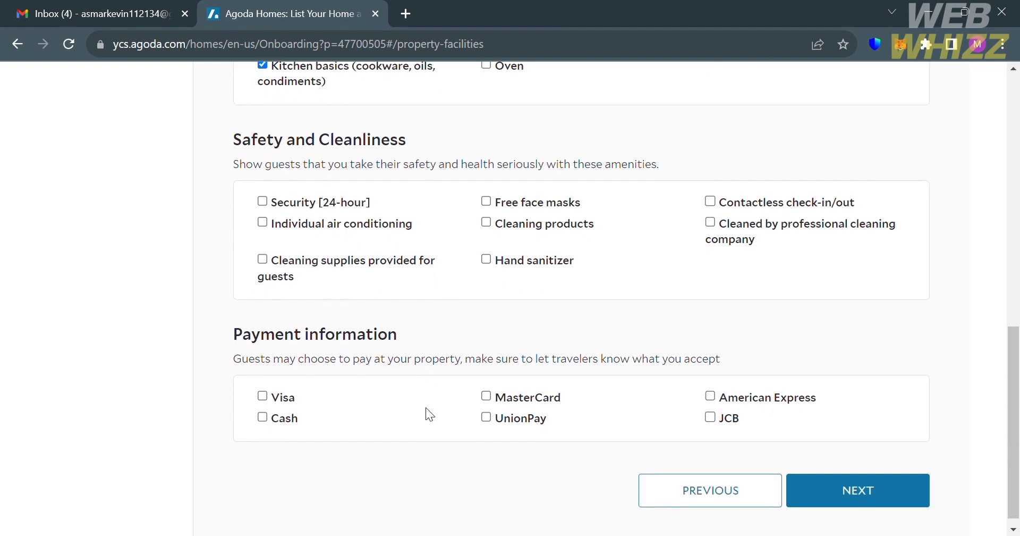
left_click(259, 205)
left_click(264, 225)
left_click(486, 223)
scroll(489, 232, "down", 1)
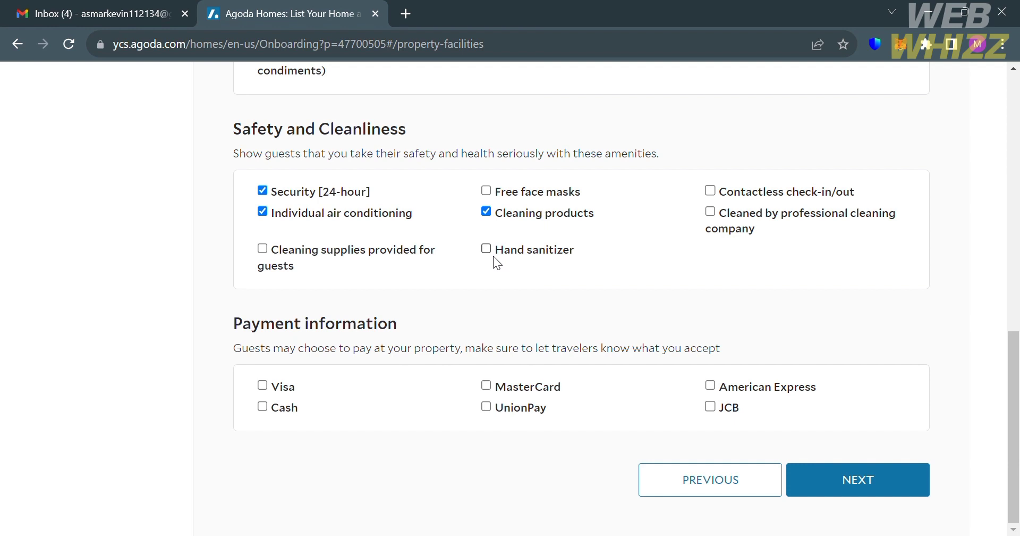
left_click(255, 253)
Mark Visa and Cash as accepted payment methods and continue to the Rooms and details section.
left_click(262, 386)
left_click(262, 408)
left_click(890, 490)
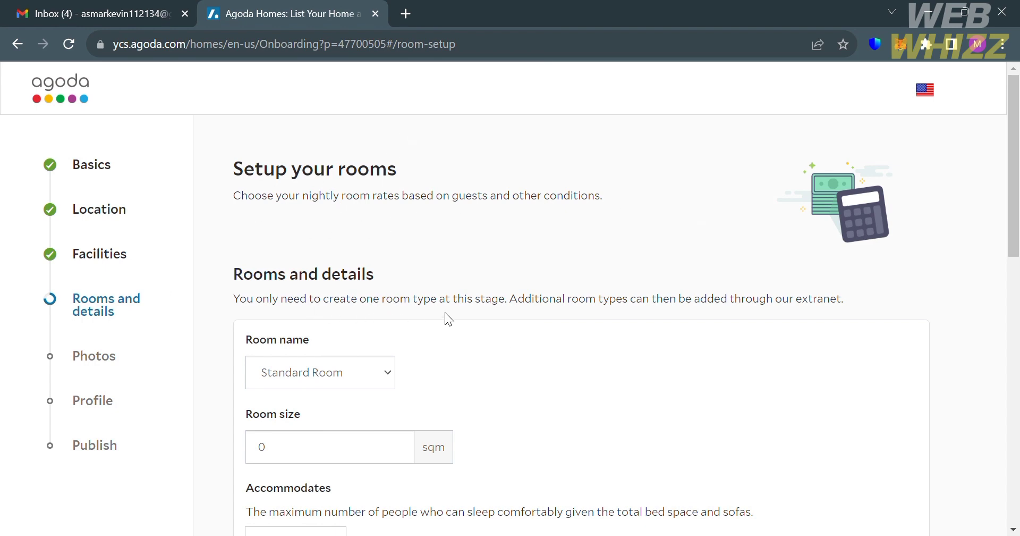
Keep Standard Room as the room name and set the room size to 12 sqm.
scroll(781, 335, "down", 2)
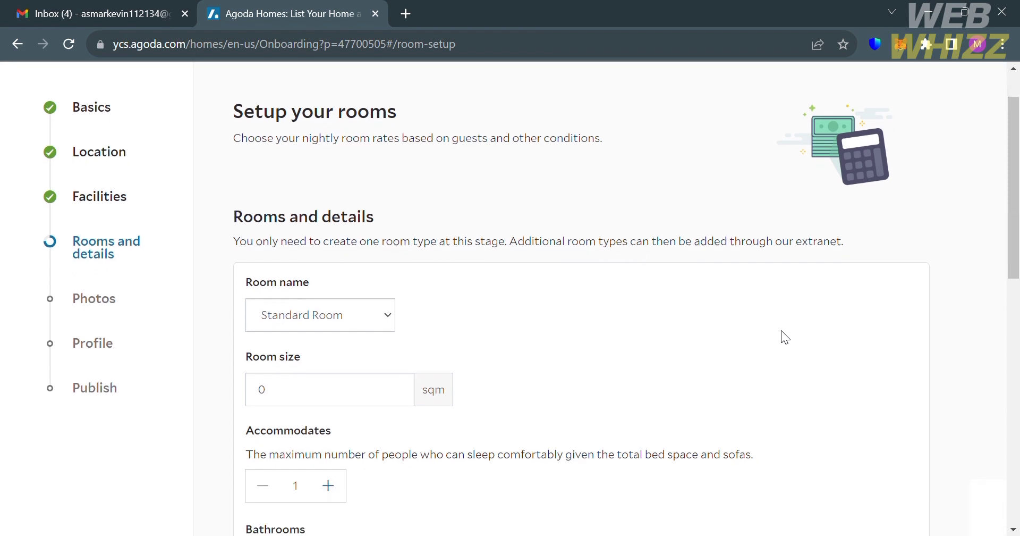
left_click(381, 290)
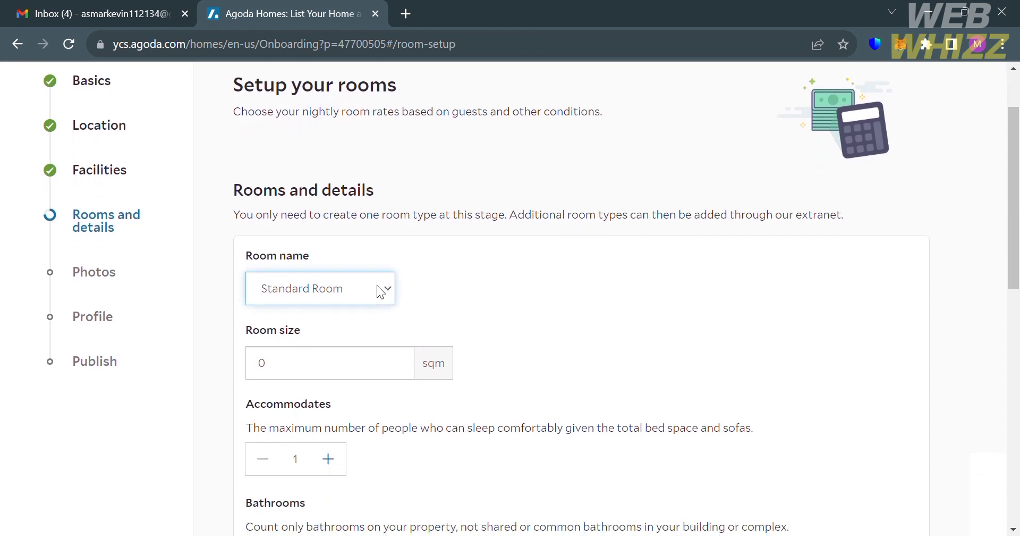
left_click(462, 318)
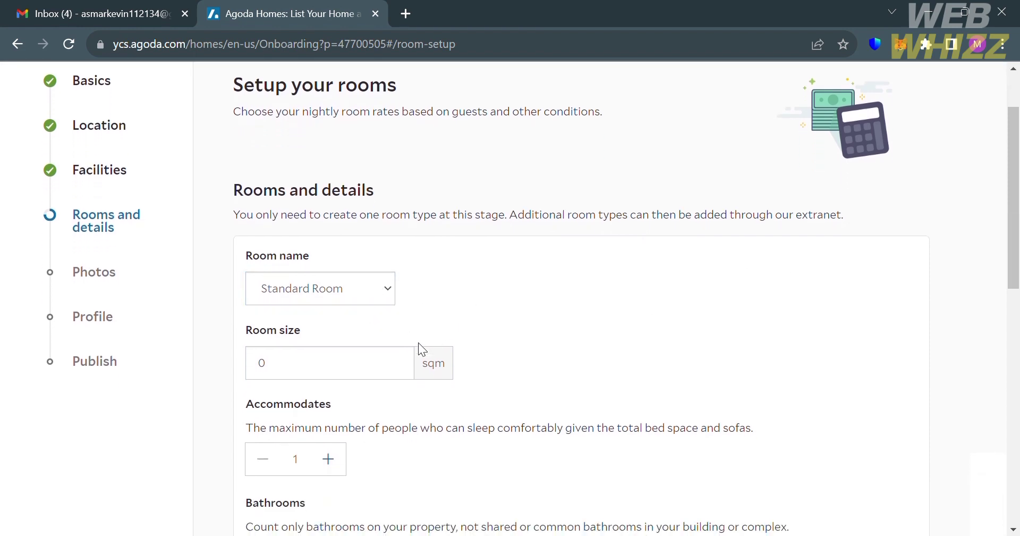
left_click(382, 379)
key("BackSpace")
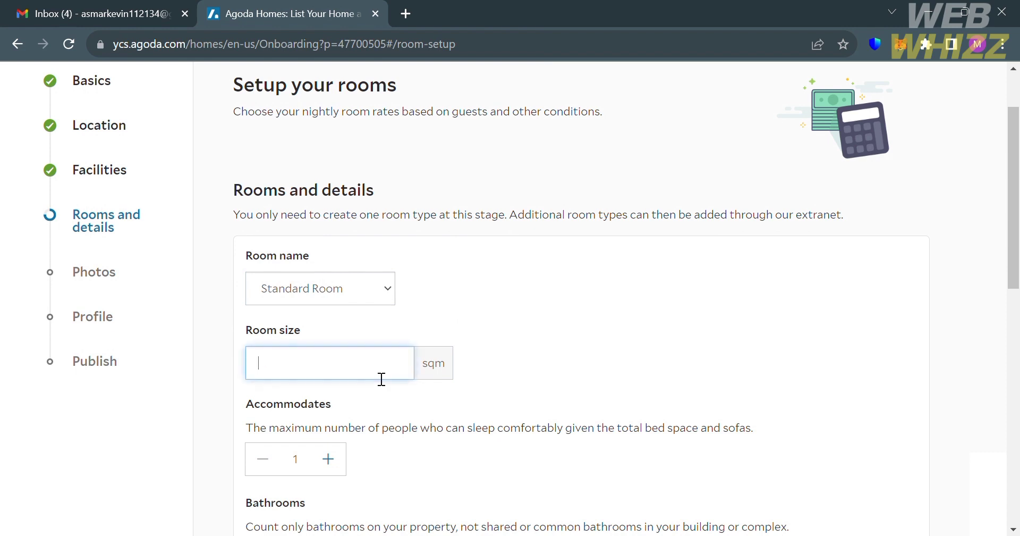
type("12")
left_click(477, 385)
Set the Standard Room to accommodate 2 people and to have 1 bathroom.
scroll(476, 385, "down", 2)
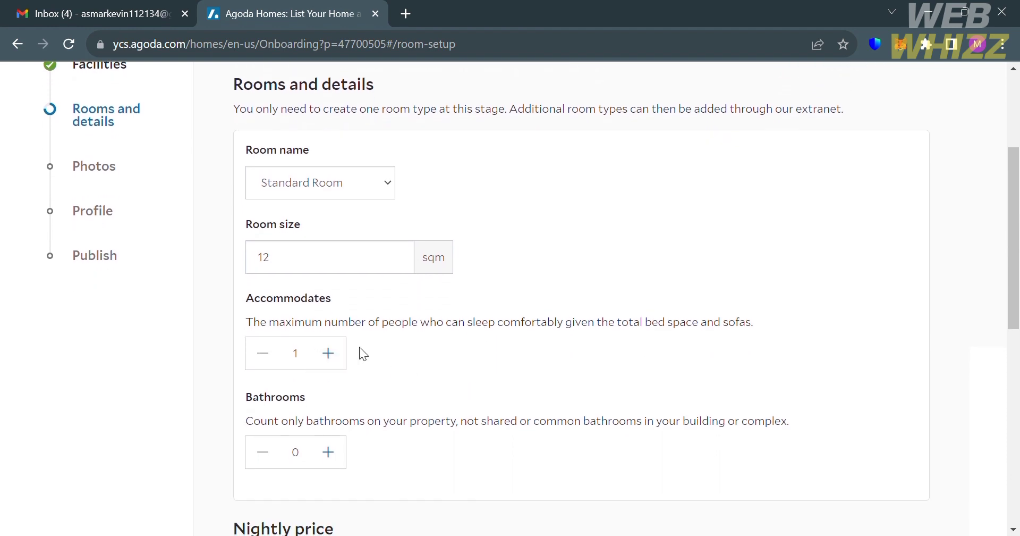
left_click(326, 366)
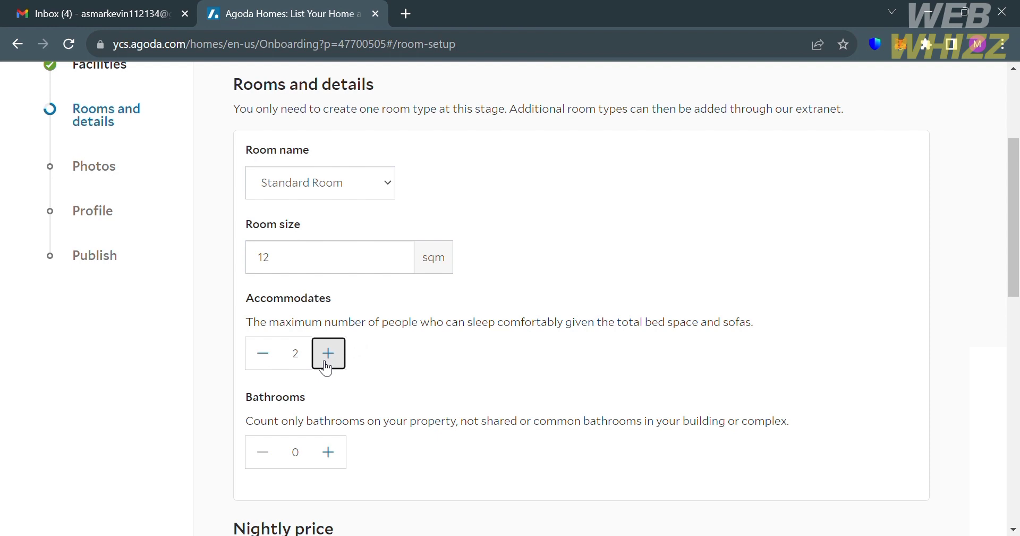
left_click(329, 453)
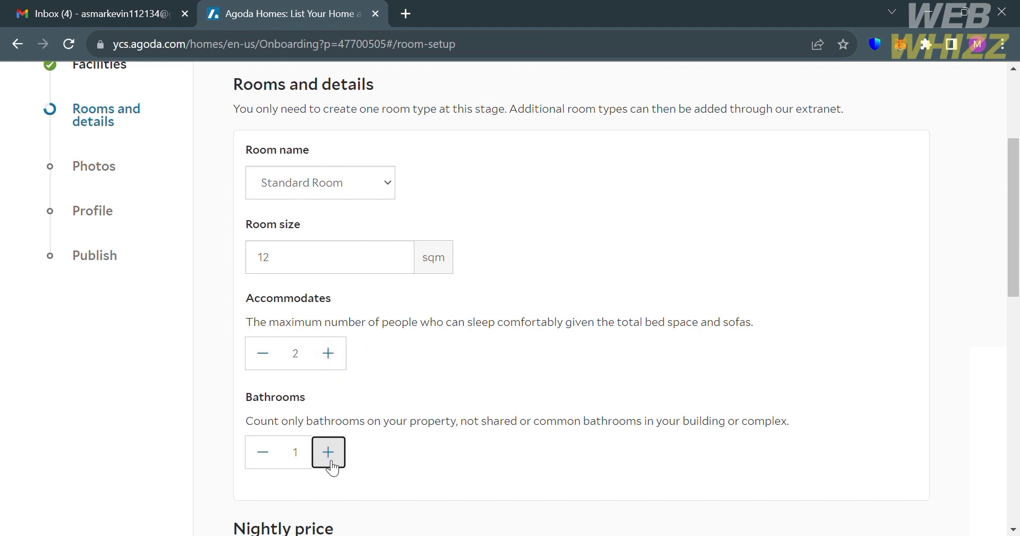
Set the Standard Room's minimum price per night to 2500 PHP.
scroll(333, 468, "down", 4)
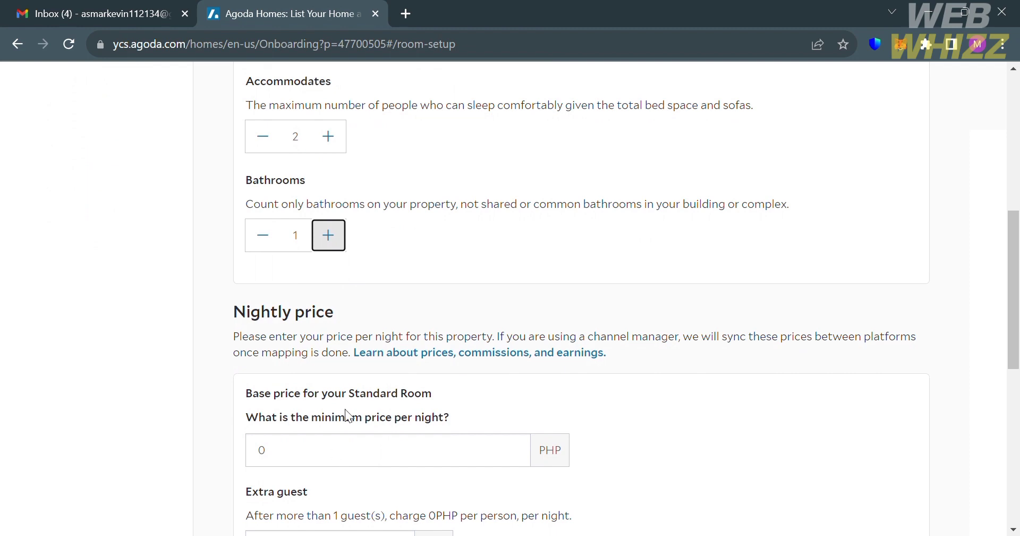
left_click(464, 458)
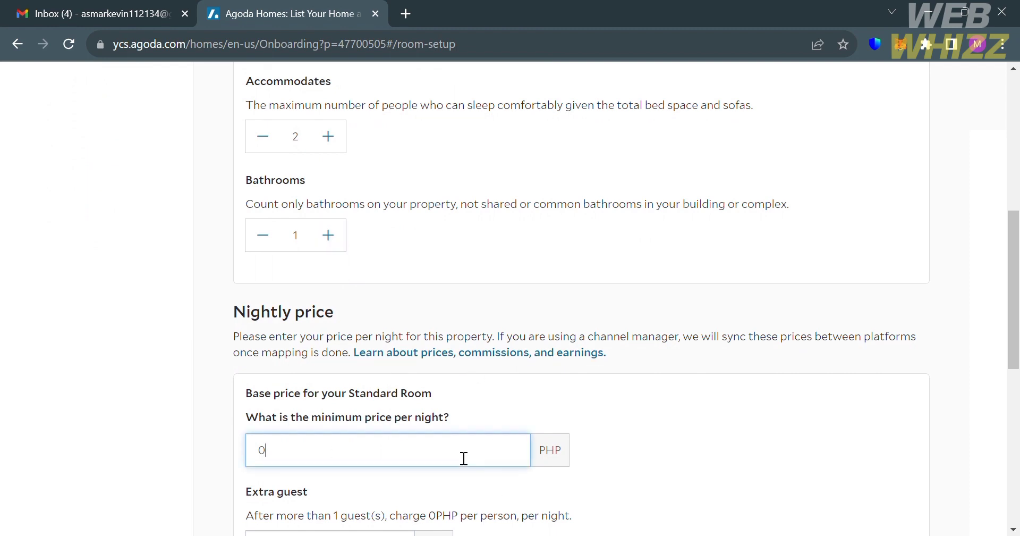
scroll(464, 458, "down", 2)
key("BackSpace")
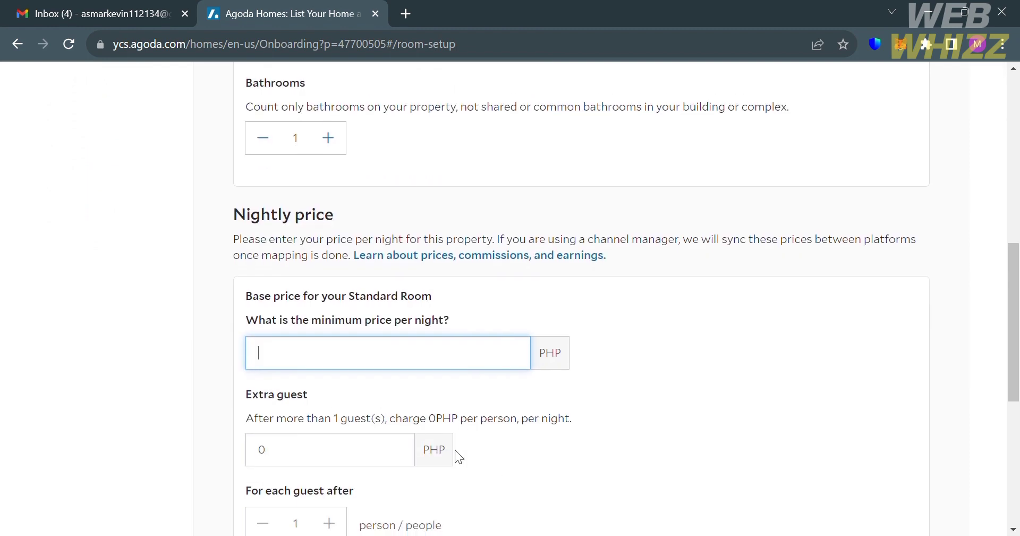
type("2500")
Set the extra guest charge per person, per night to 2700 PHP.
left_click(398, 463)
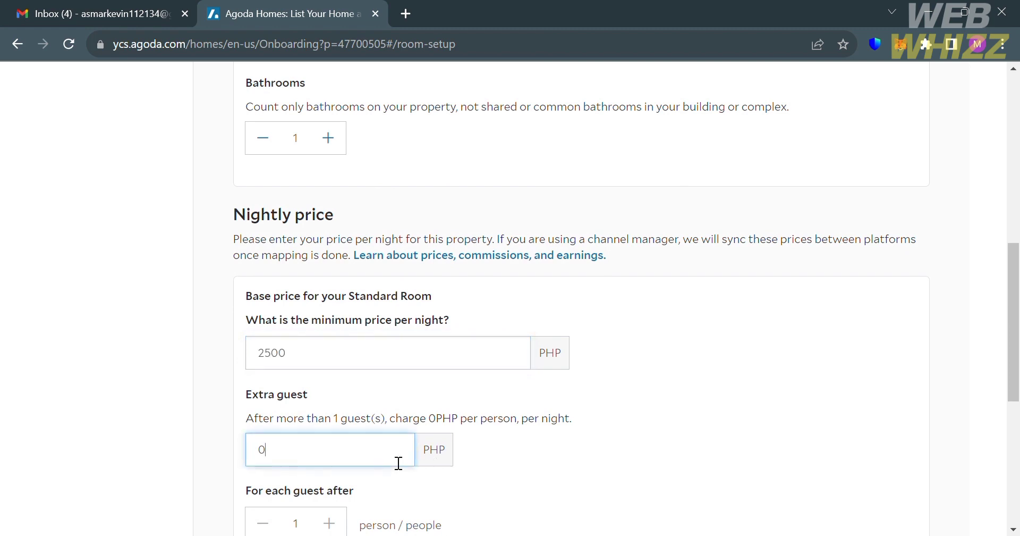
type("15")
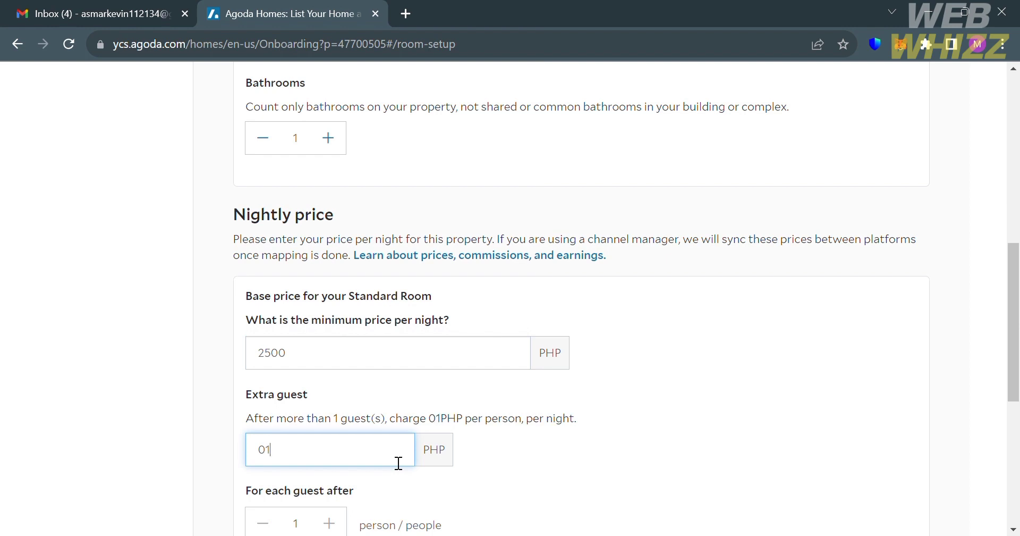
key("BackSpace")
key("BackSpace")
key("BackSpace")
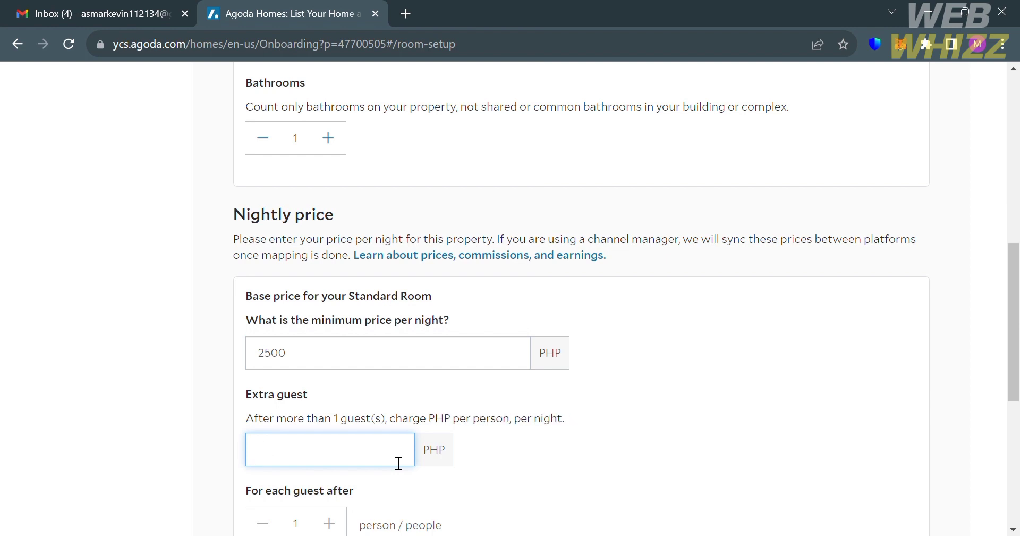
type("2")
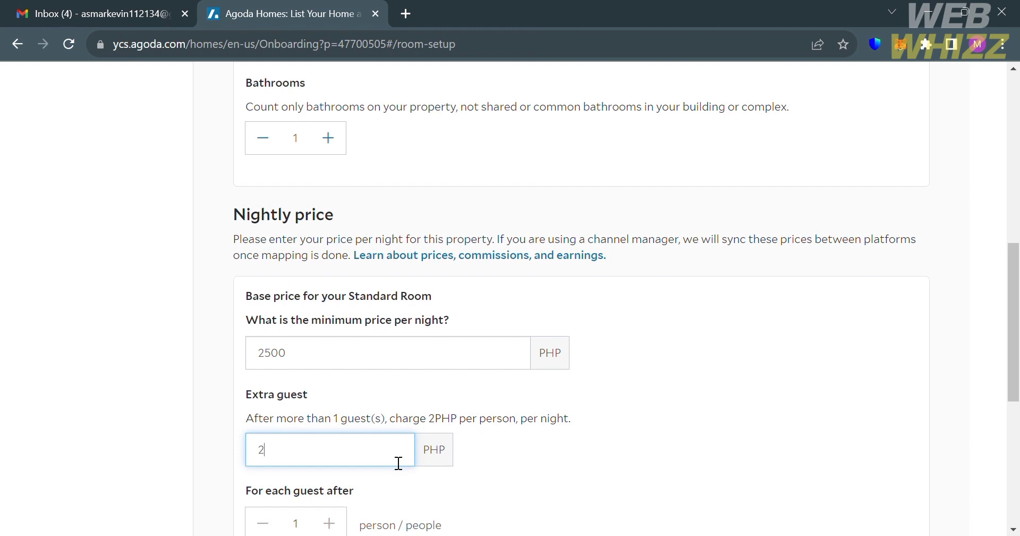
type("5")
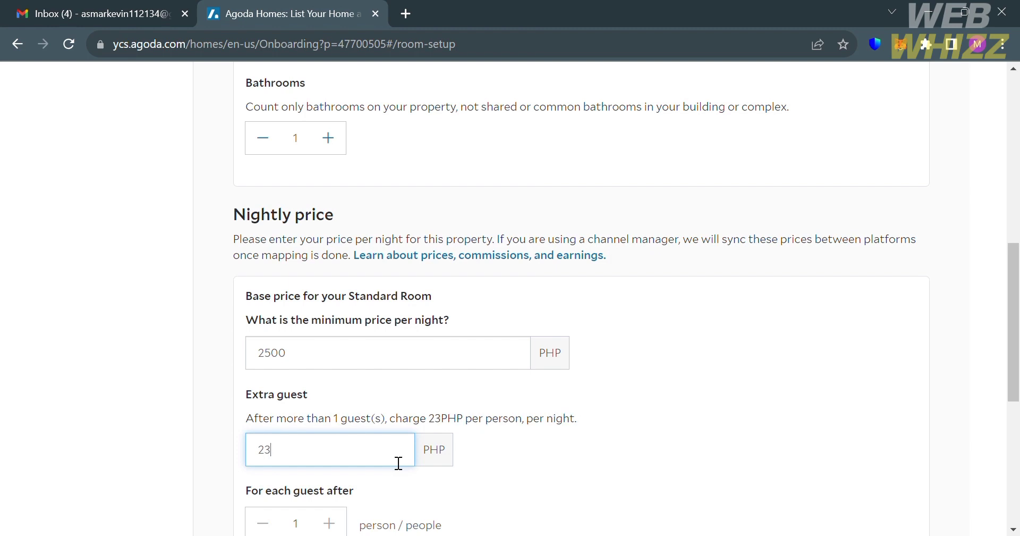
key("BackSpace")
type("700")
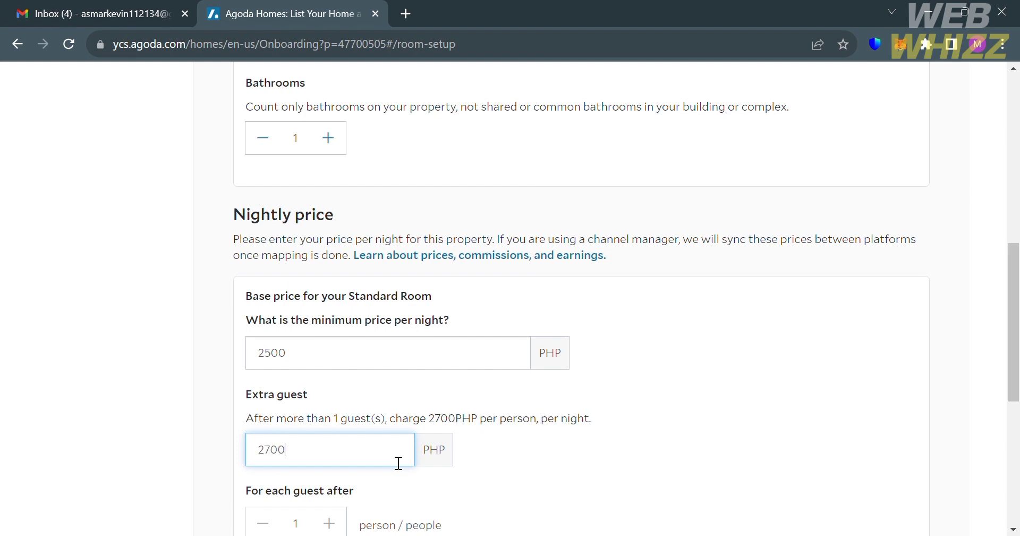
scroll(399, 463, "down", 3)
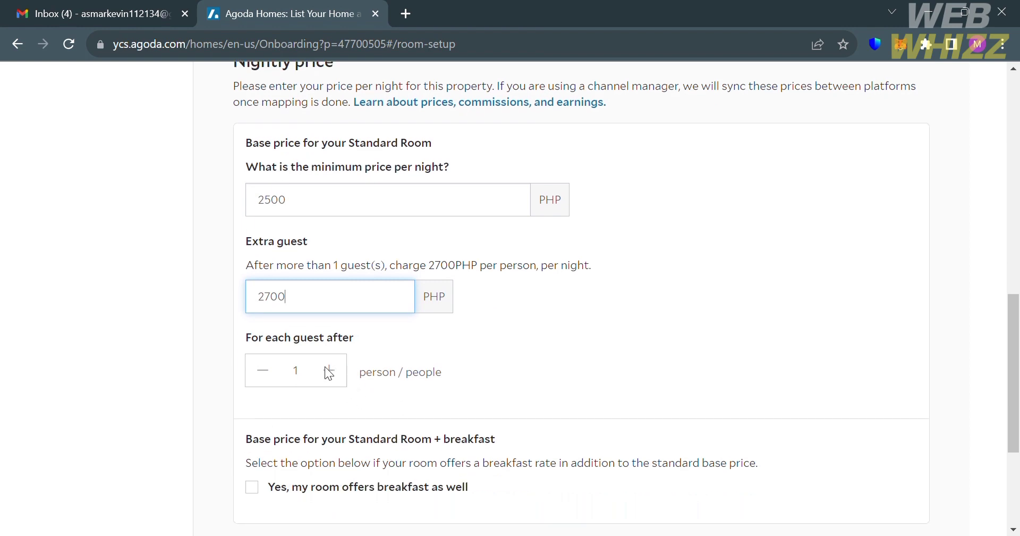
left_click(371, 420)
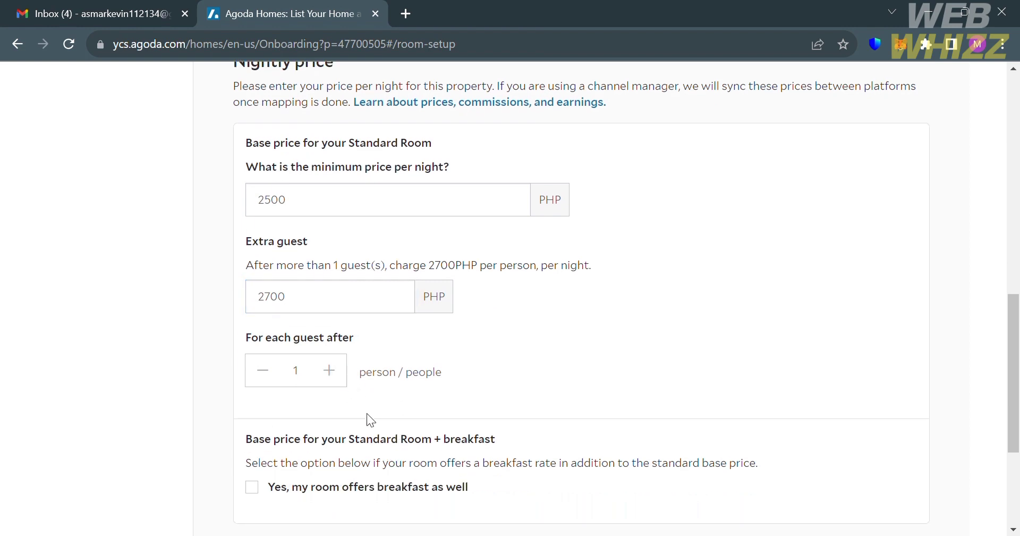
Indicate that the room offers breakfast and set its extra cost per guest per night to 500 PHP.
left_click(272, 487)
scroll(270, 488, "down", 3)
scroll(270, 488, "down", 3)
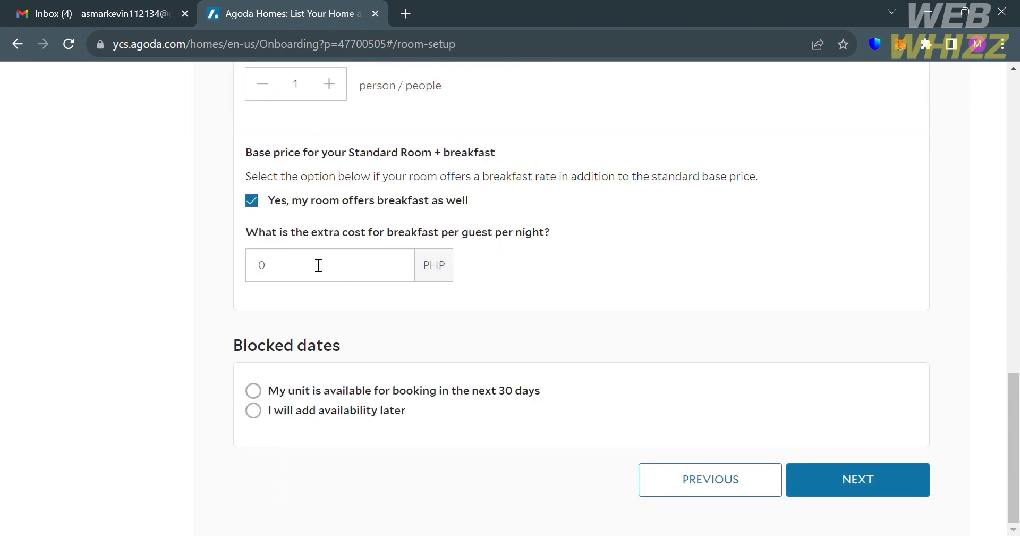
left_click(393, 281)
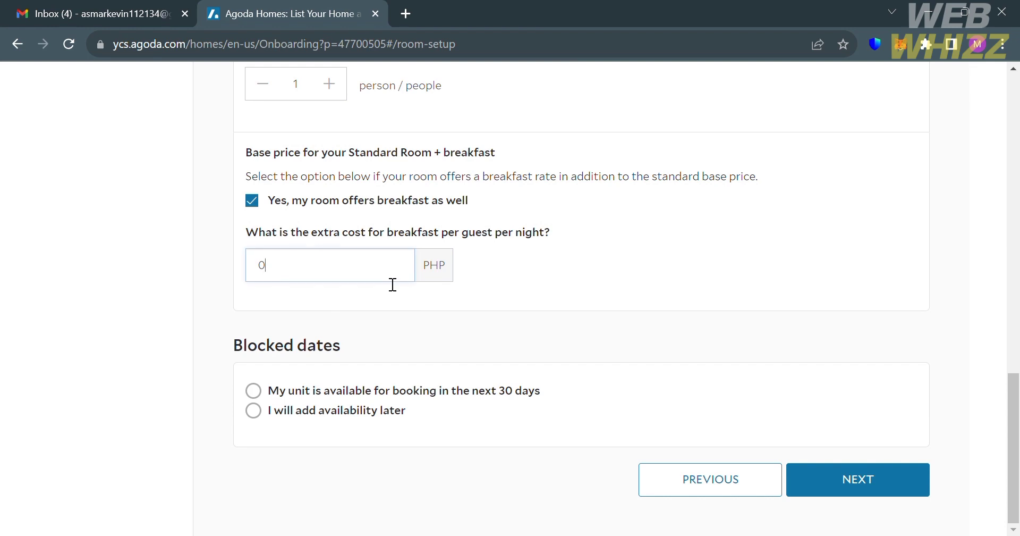
key("BackSpace")
type("500")
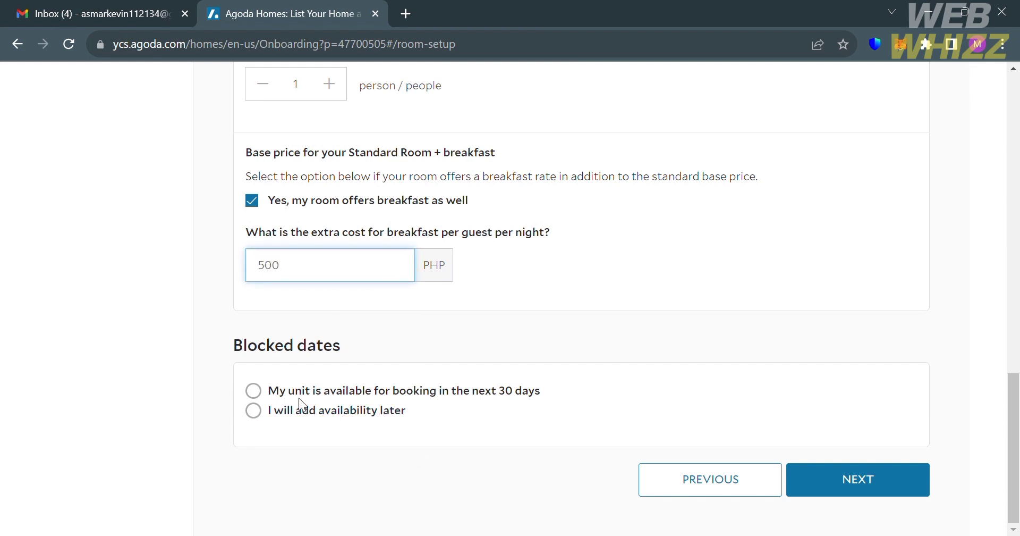
Choose "I will add availability later" for the blocked dates and continue to the Photos section.
left_click(266, 412)
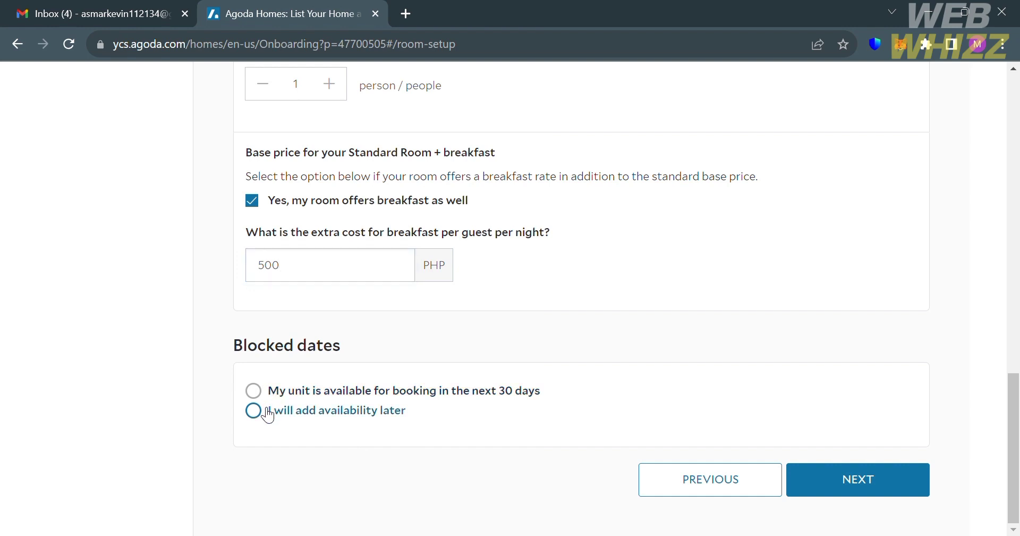
left_click(902, 489)
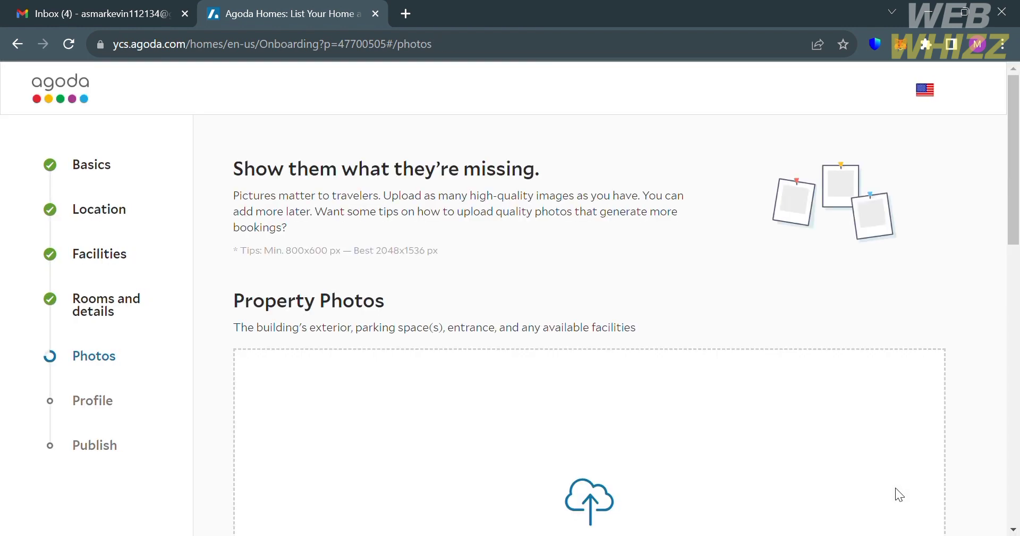
Upload a photo of the hotel's exterior with the pool to Property Photos.
scroll(412, 364, "down", 5)
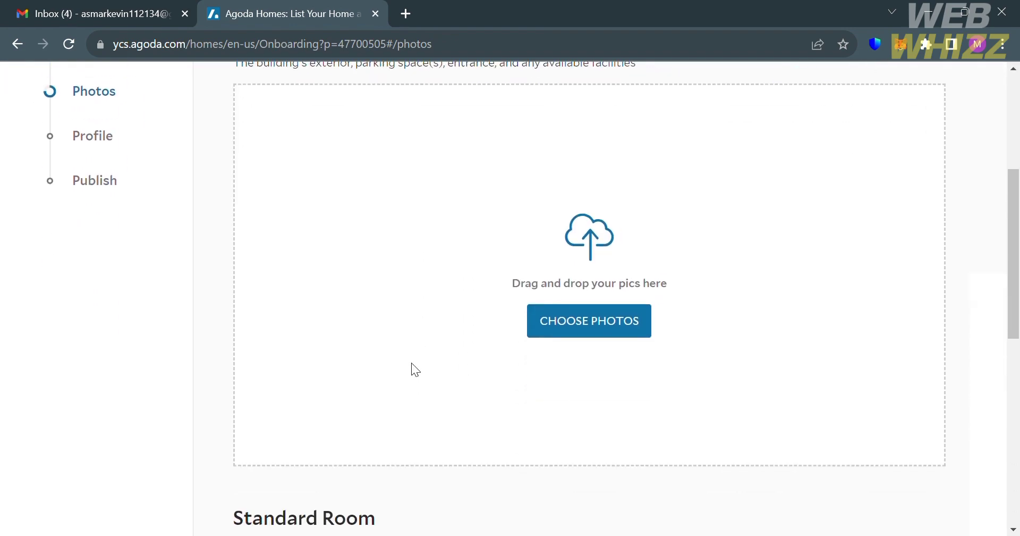
scroll(509, 327, "down", 6)
left_click(610, 376)
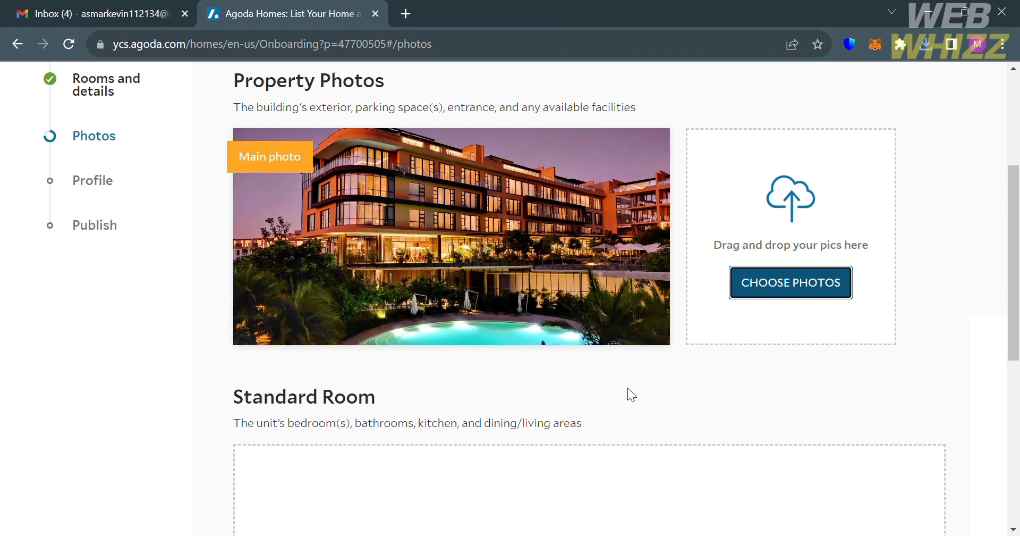
Upload a photo of the hotel bedroom to the Standard Room photos.
scroll(627, 387, "up", 2)
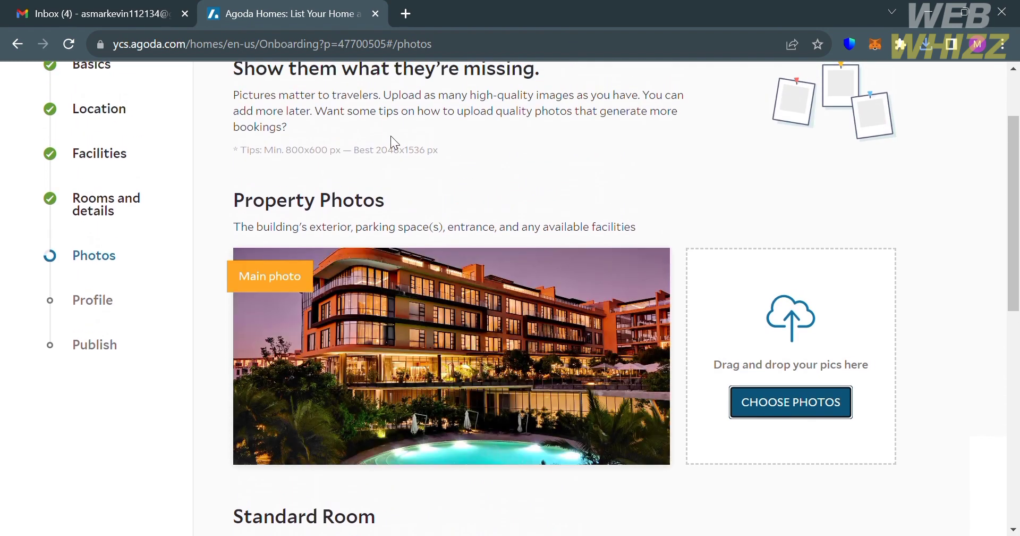
scroll(394, 139, "up", 1)
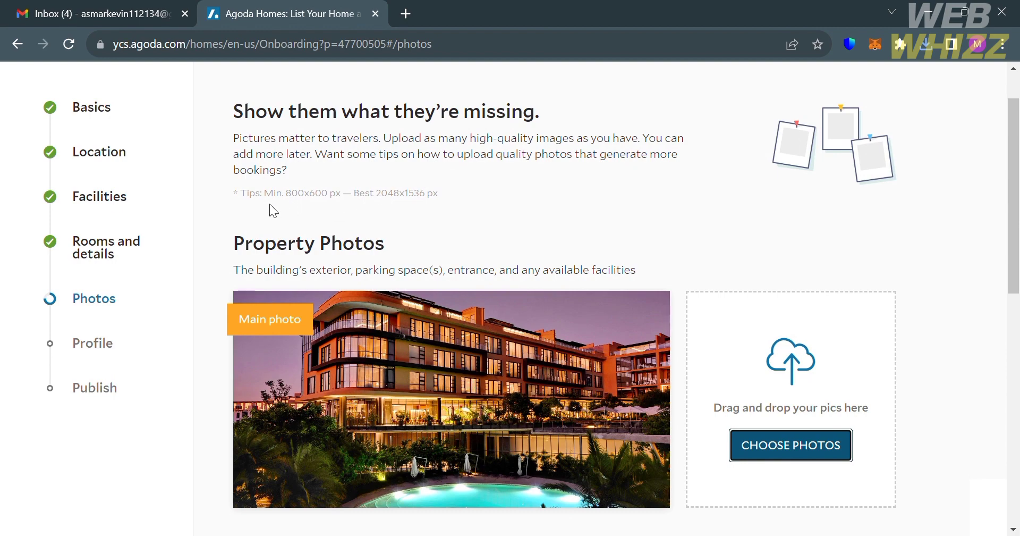
scroll(575, 207, "down", 5)
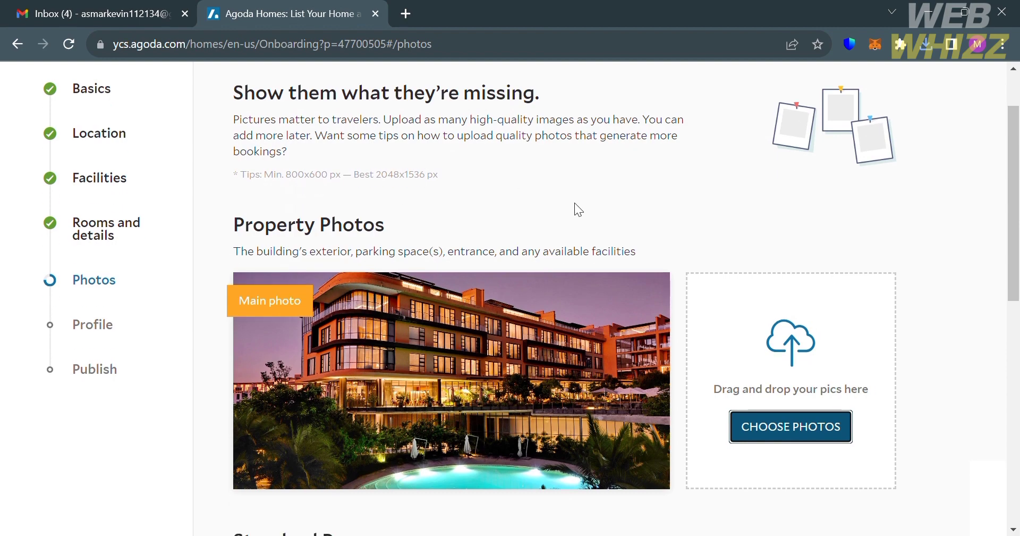
scroll(576, 207, "up", 3)
scroll(575, 207, "up", 1)
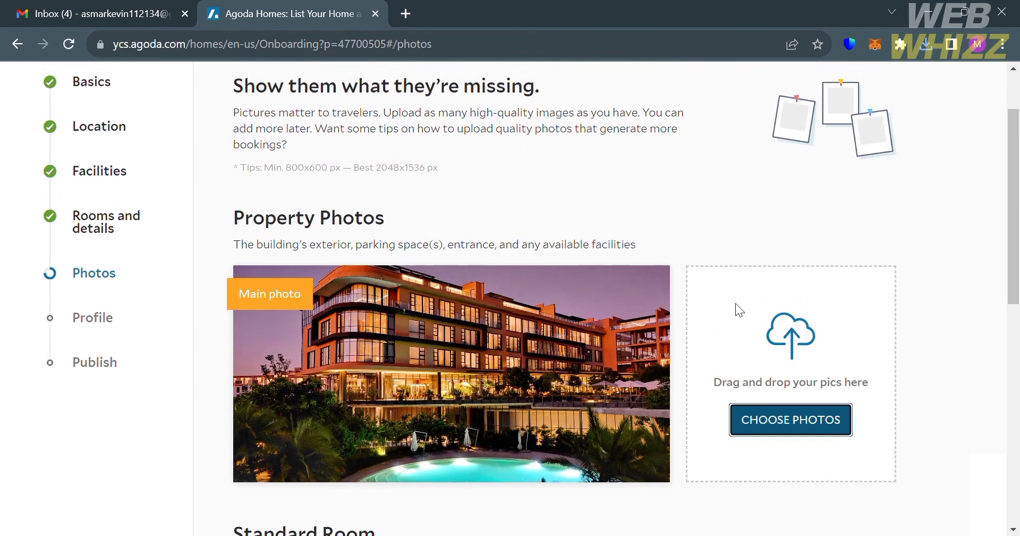
scroll(834, 417, "down", 8)
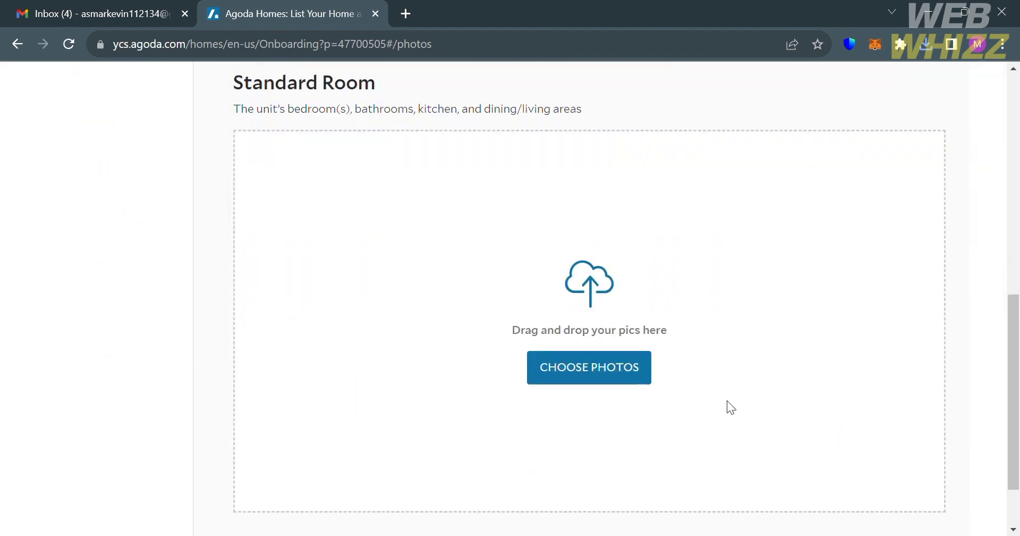
left_click(633, 377)
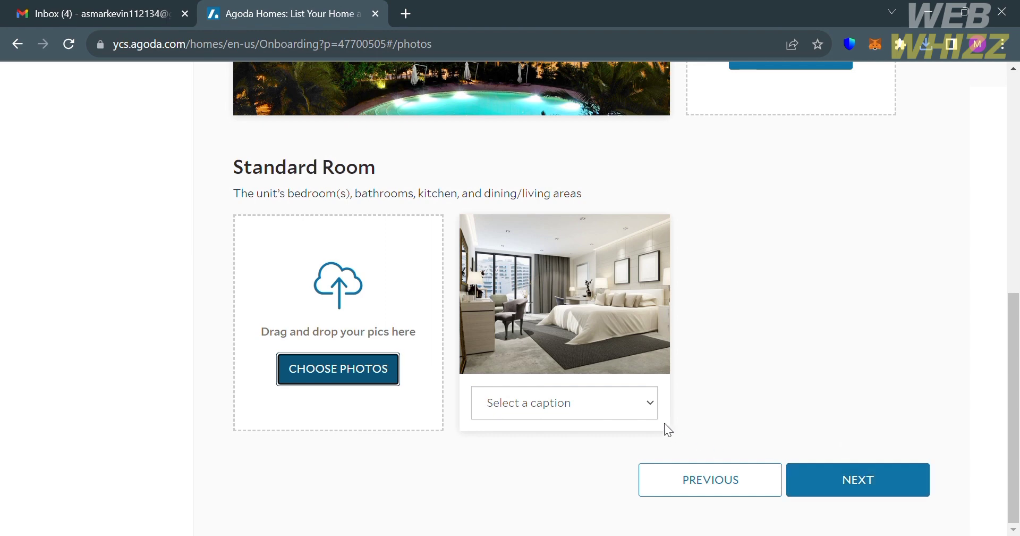
Caption the Standard Room photo "Room plan" and try to continue to the Profile section.
left_click(644, 404)
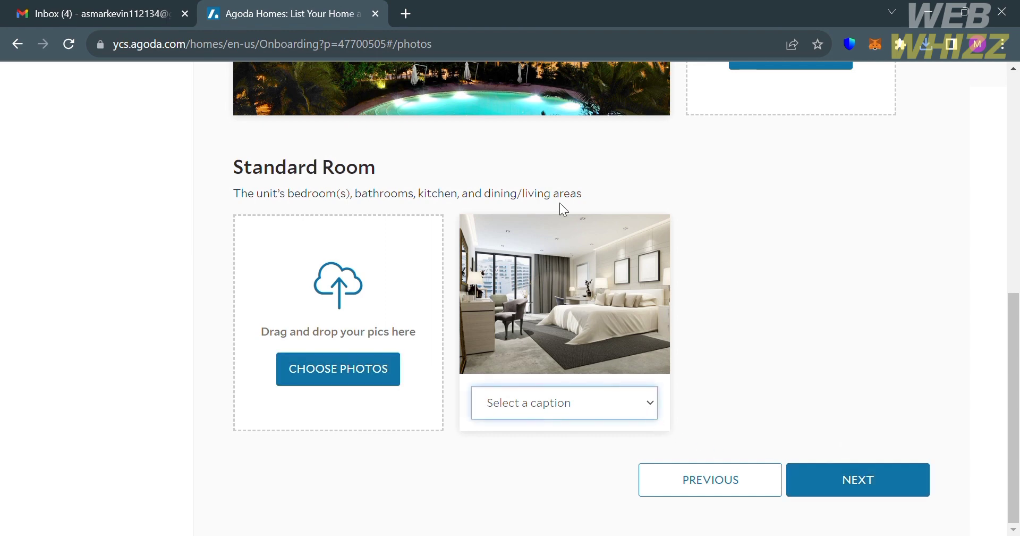
left_click(542, 108)
left_click(903, 493)
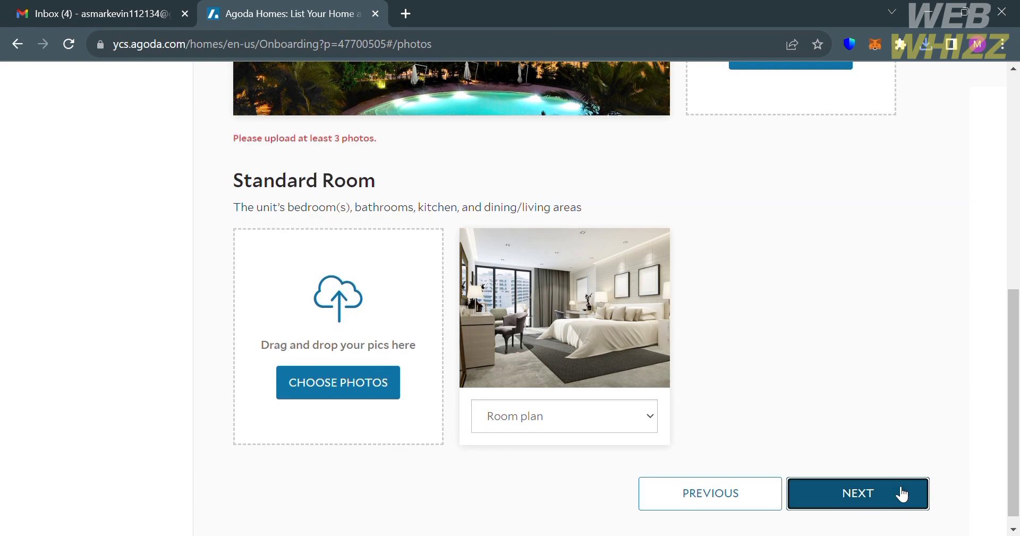
Add two pool photos captioned "Nearby attraction" and "Swimming pool" to Property Photos and continue to the Profile section.
scroll(539, 231, "up", 4)
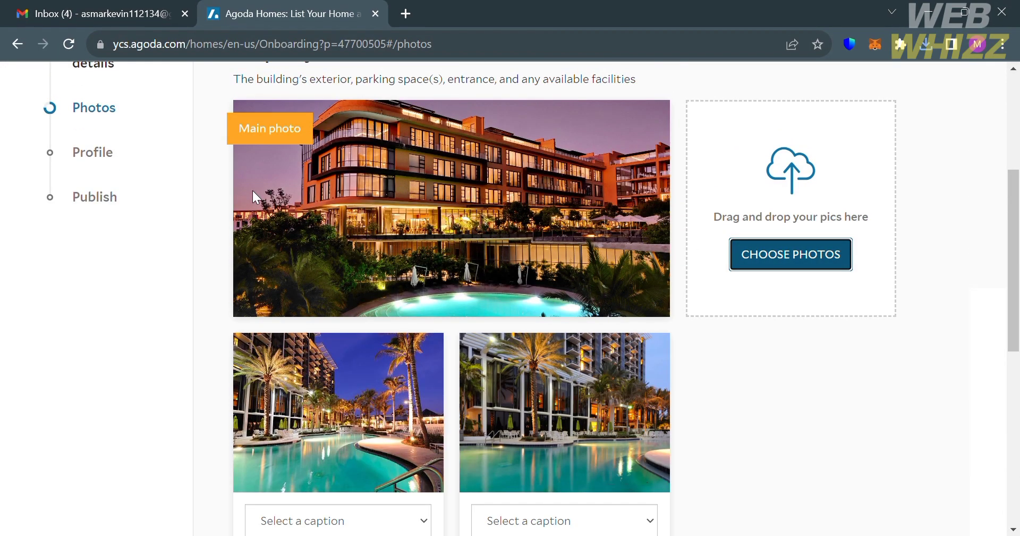
scroll(770, 422, "down", 4)
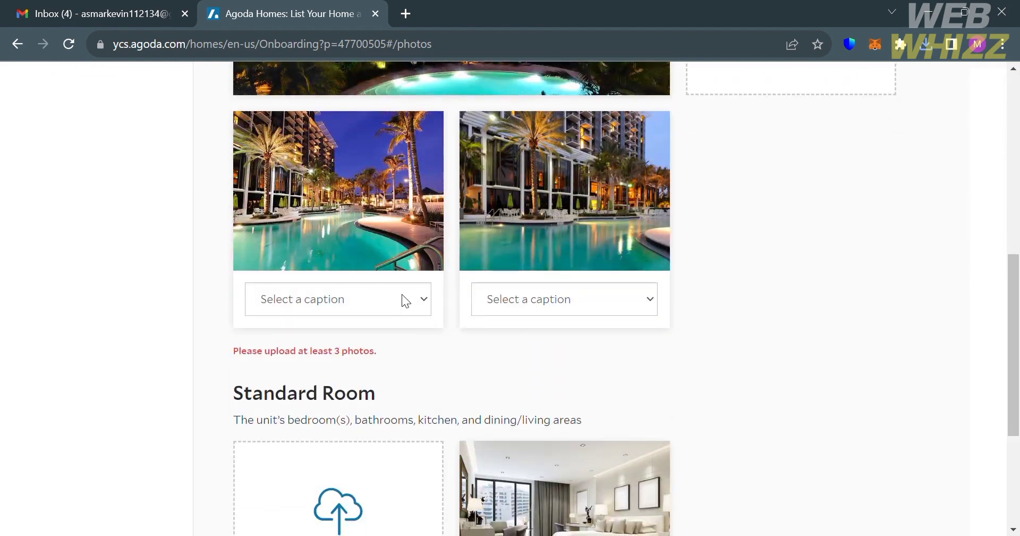
left_click(399, 297)
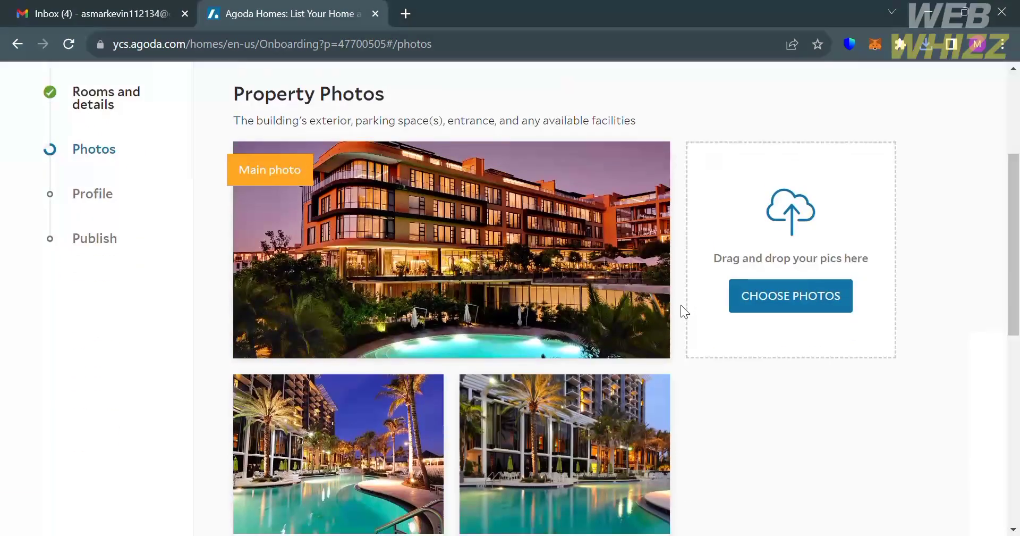
scroll(681, 308, "down", 7)
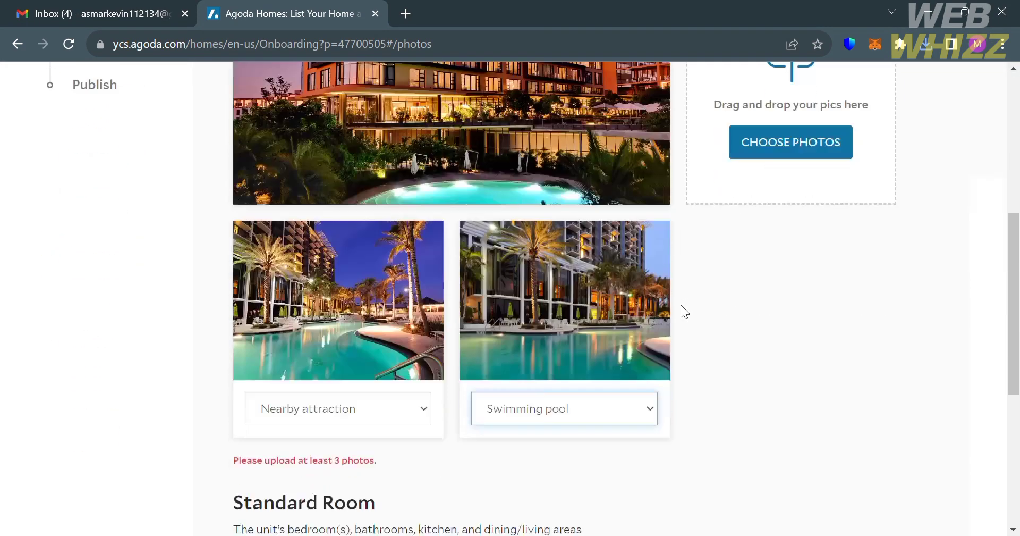
scroll(682, 312, "down", 2)
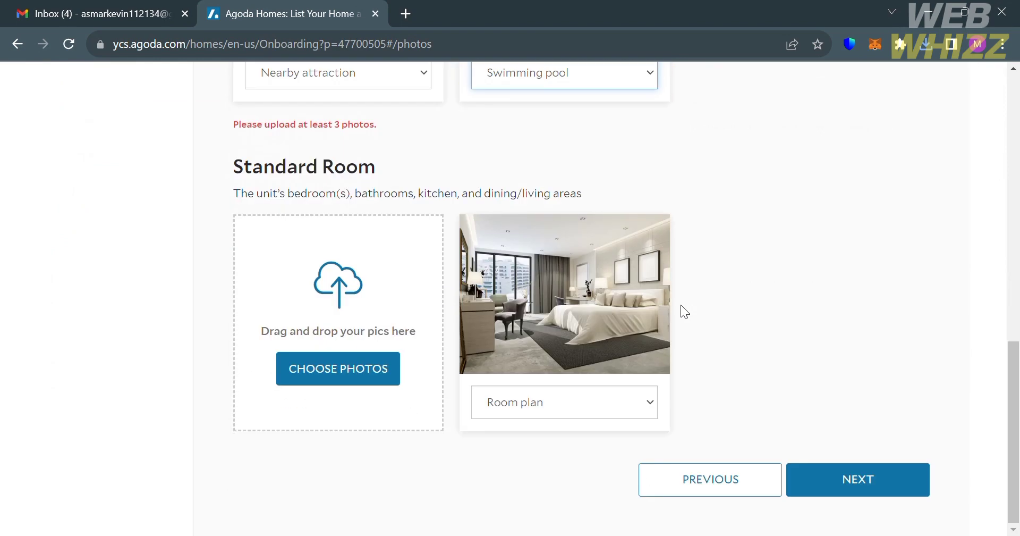
left_click(845, 477)
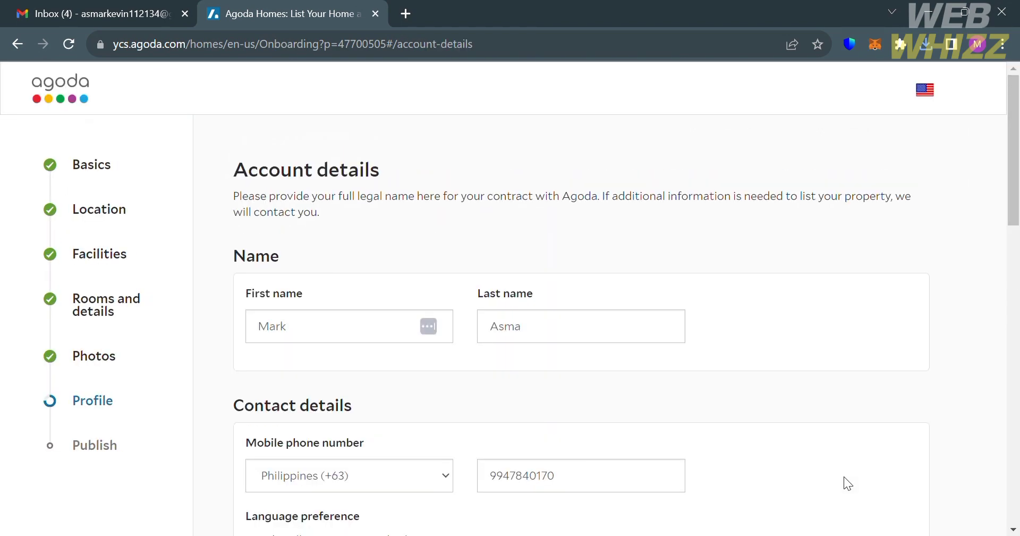
Choose "Upc on Epass" as the payout method and try to continue to the Publish section.
scroll(483, 366, "down", 1)
scroll(483, 361, "down", 8)
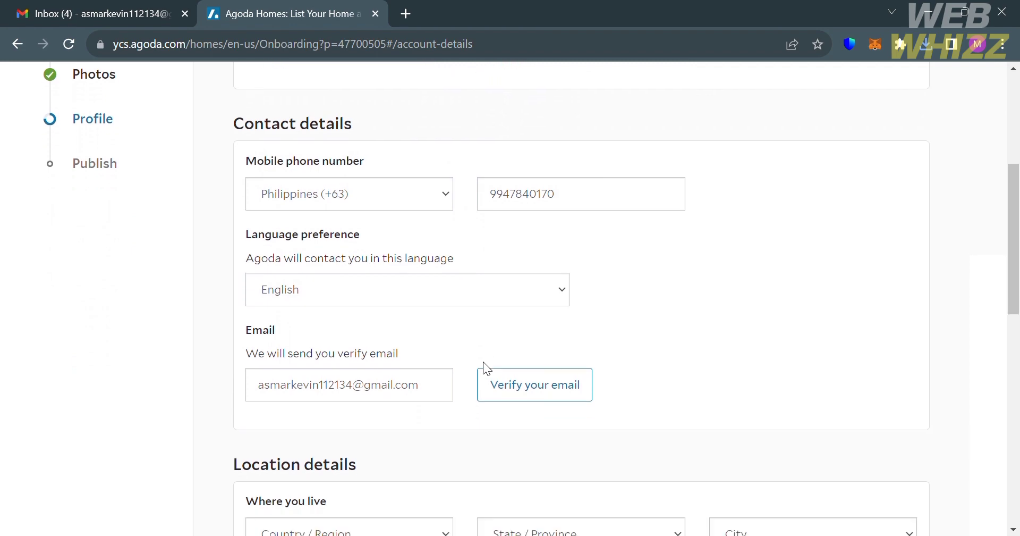
scroll(485, 364, "up", 2)
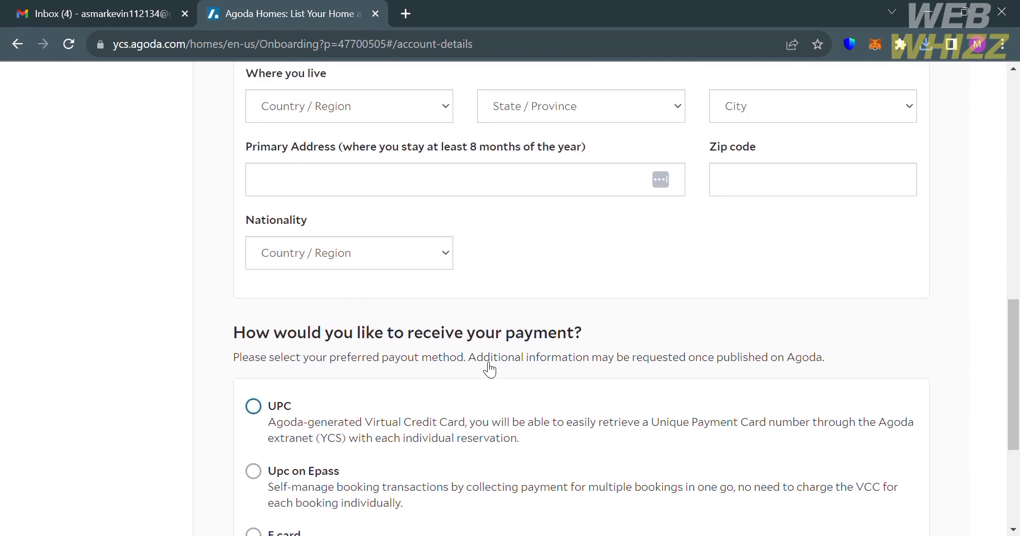
scroll(489, 366, "down", 3)
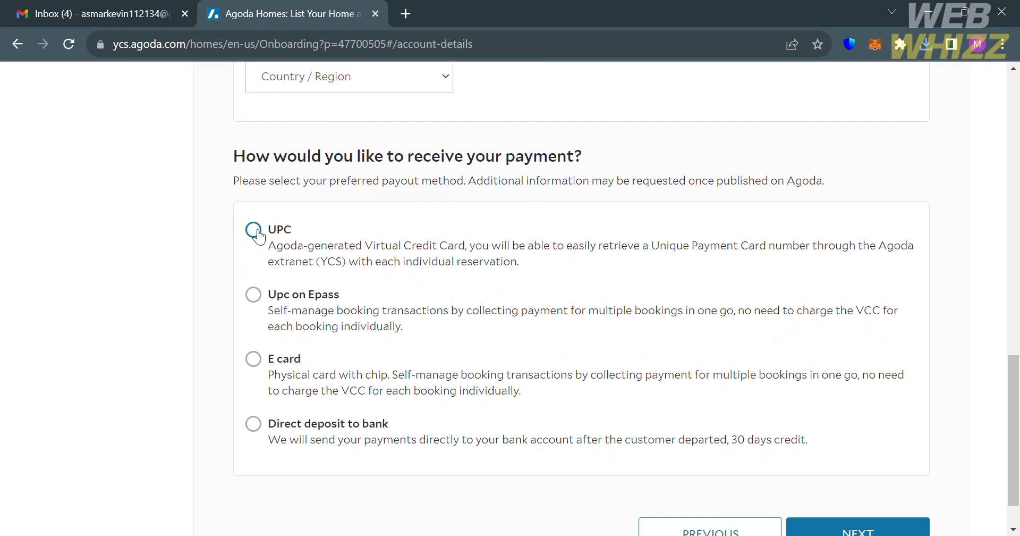
left_click(258, 297)
scroll(882, 452, "down", 1)
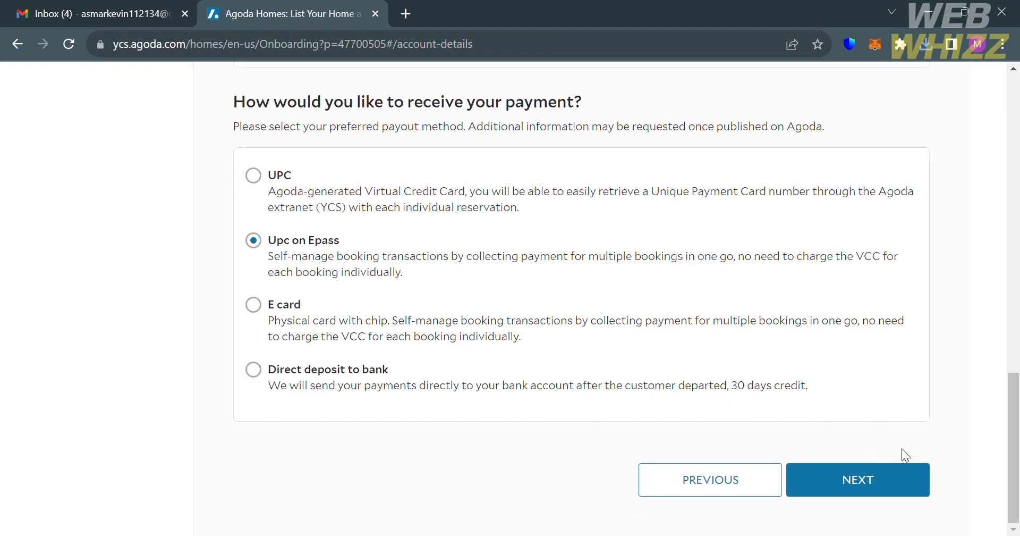
left_click(915, 480)
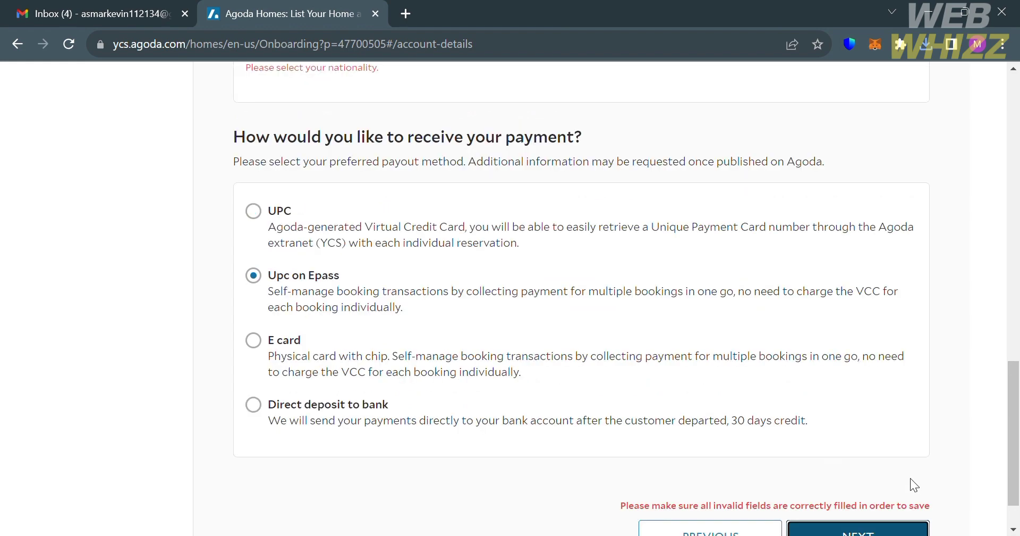
Complete the required location details, including the nationality, and continue to the Publish section.
scroll(910, 477, "up", 3)
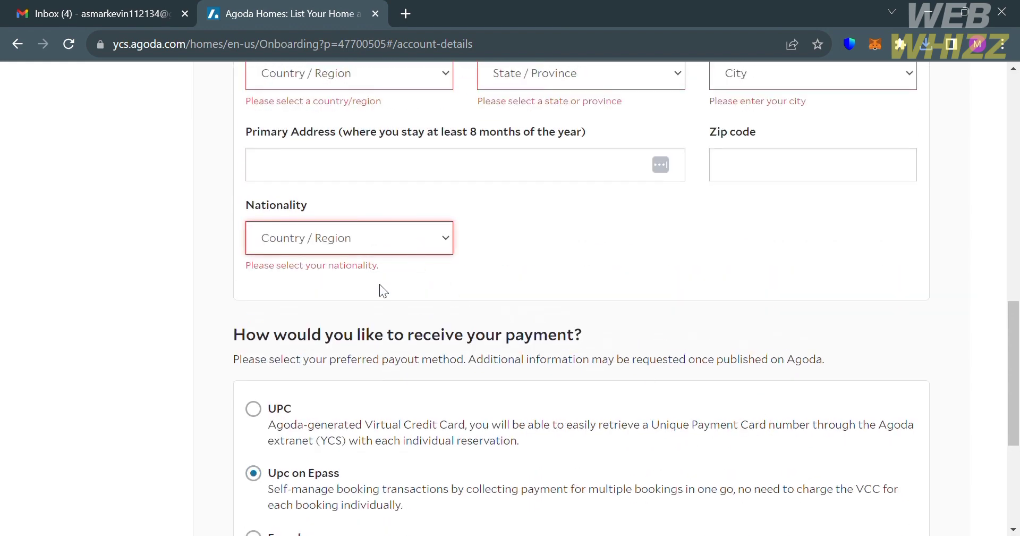
key("f")
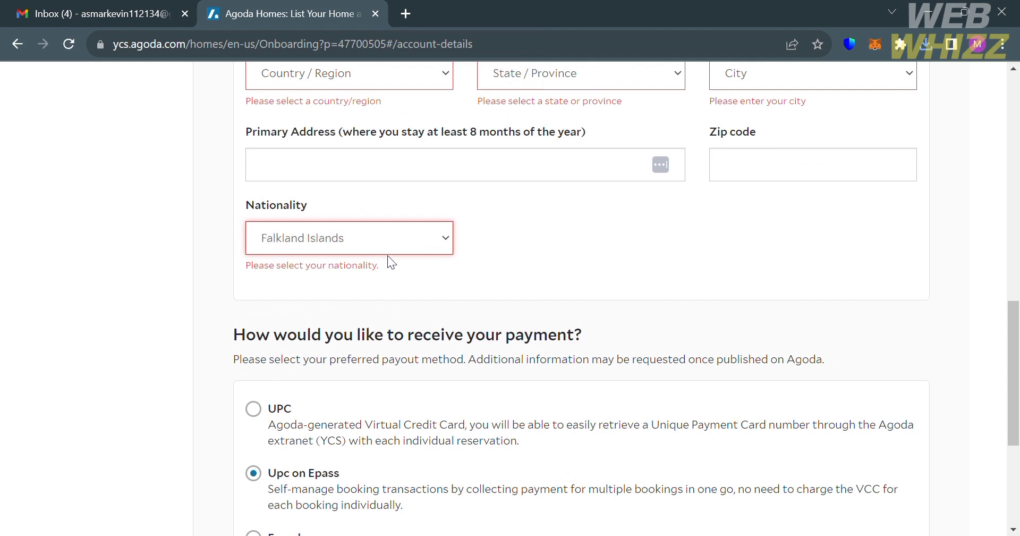
scroll(389, 237, "down", 4)
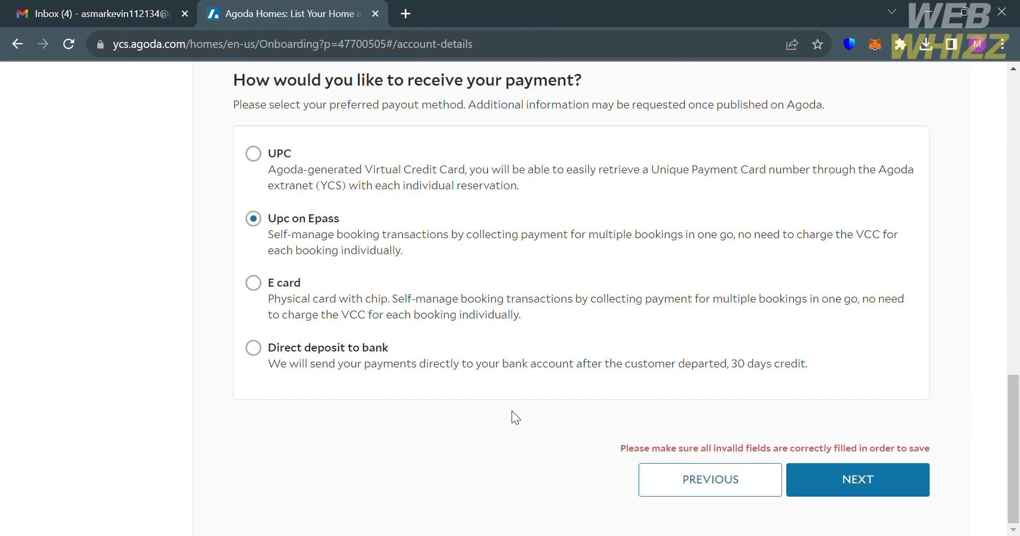
left_click(851, 493)
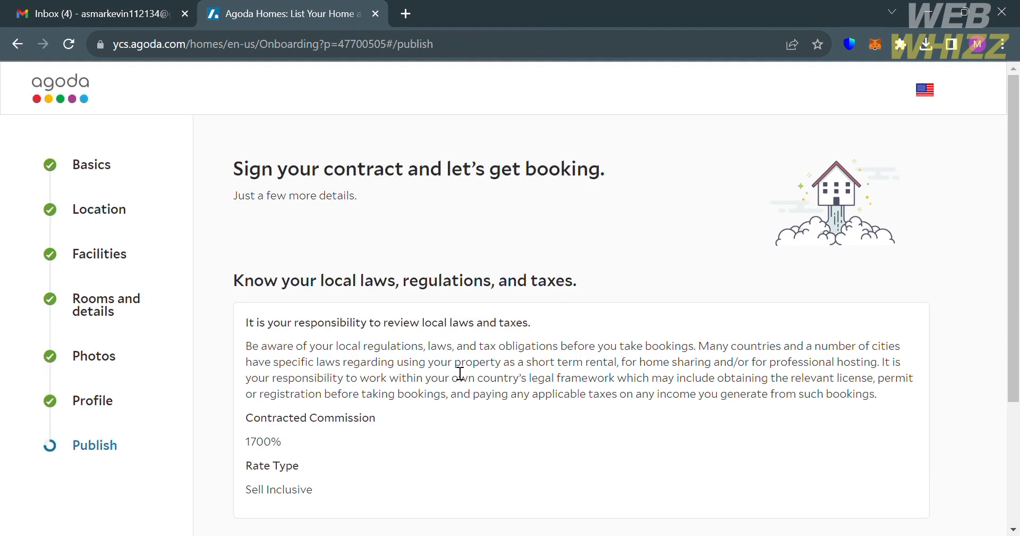
Review the local laws, commission and rate type, and agree to the General terms and conditions.
scroll(457, 371, "down", 3)
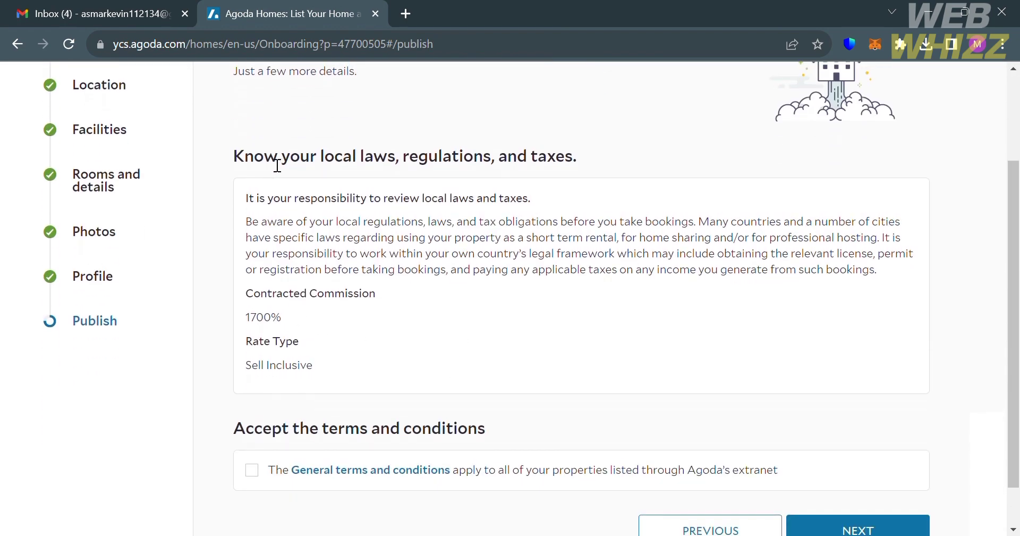
scroll(276, 164, "up", 1)
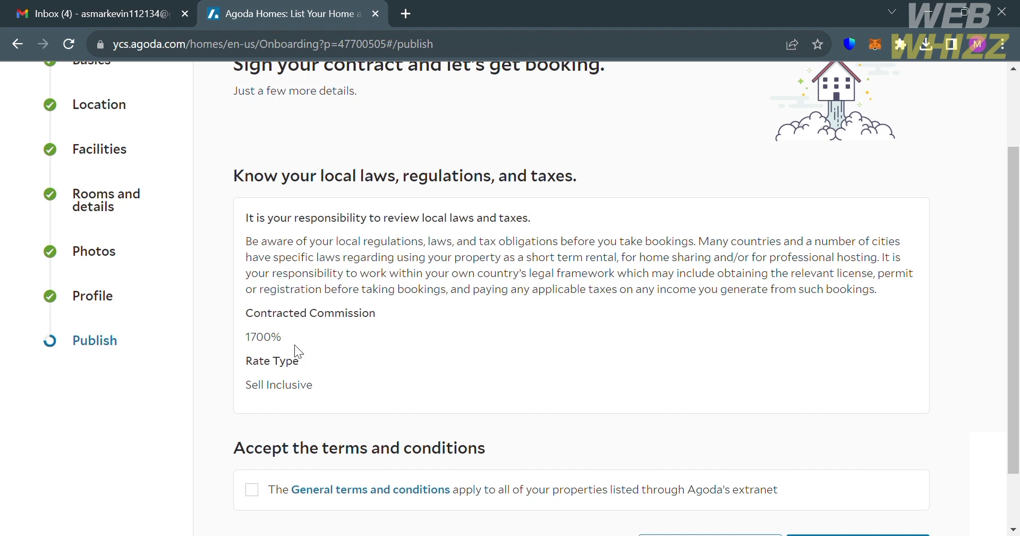
scroll(343, 370, "down", 1)
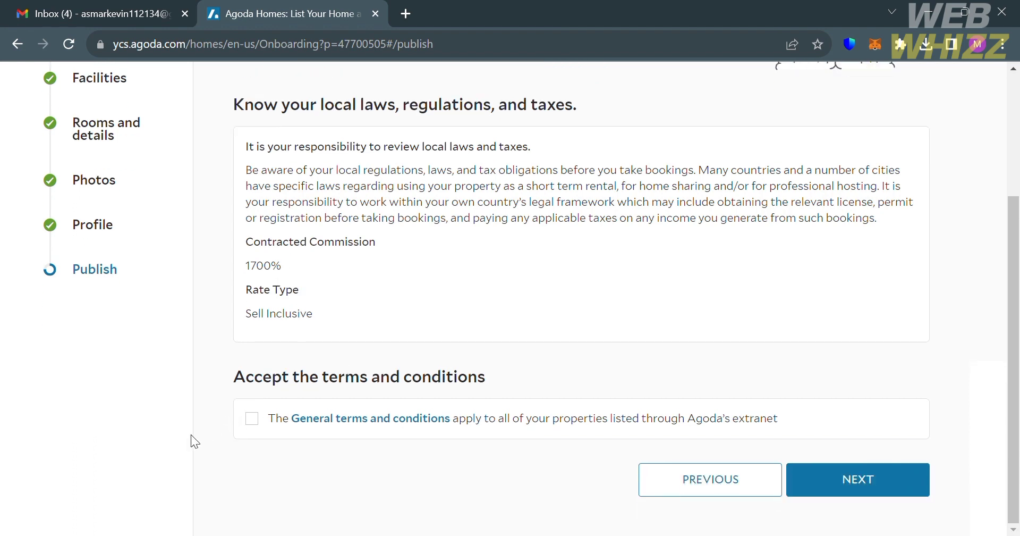
left_click(252, 422)
Open the full General terms and conditions, read through the contract clauses and accept the terms.
left_click(424, 426)
scroll(486, 224, "down", 2)
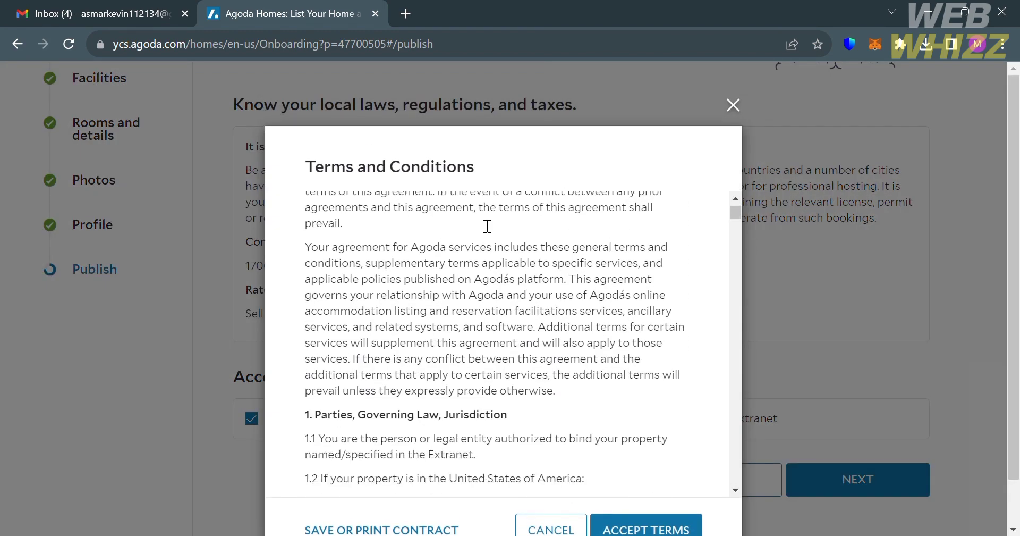
scroll(487, 226, "down", 8)
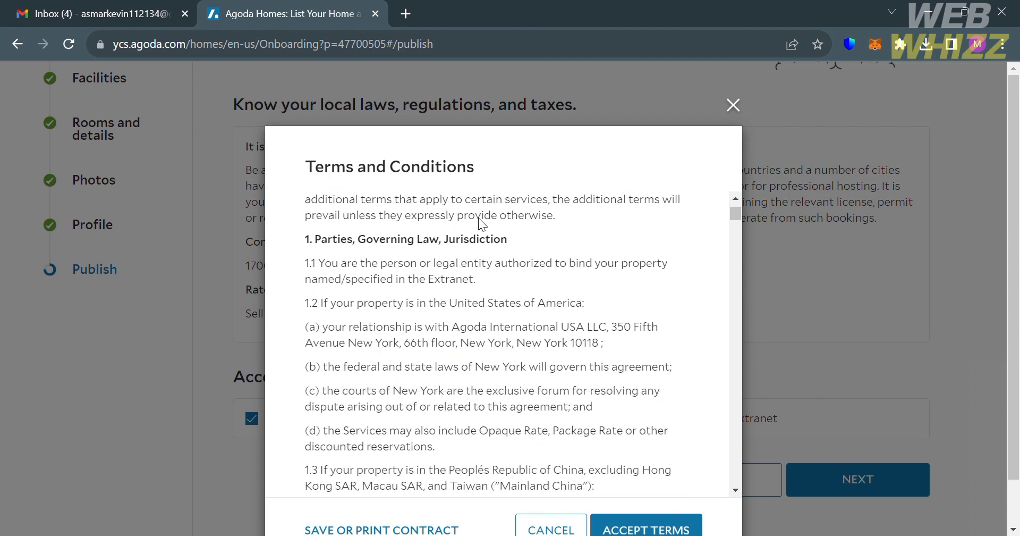
scroll(486, 223, "down", 6)
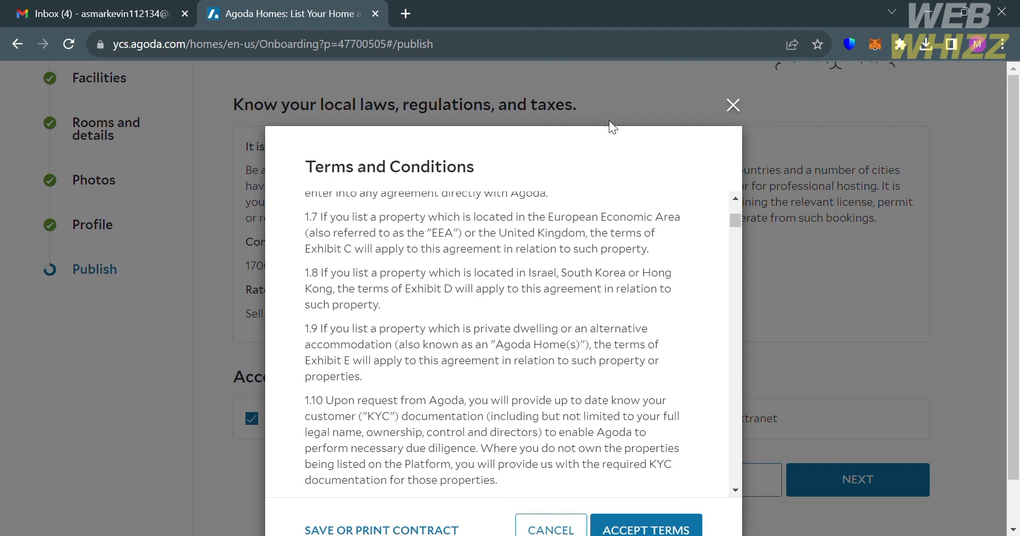
left_click_drag(686, 183, 694, 205)
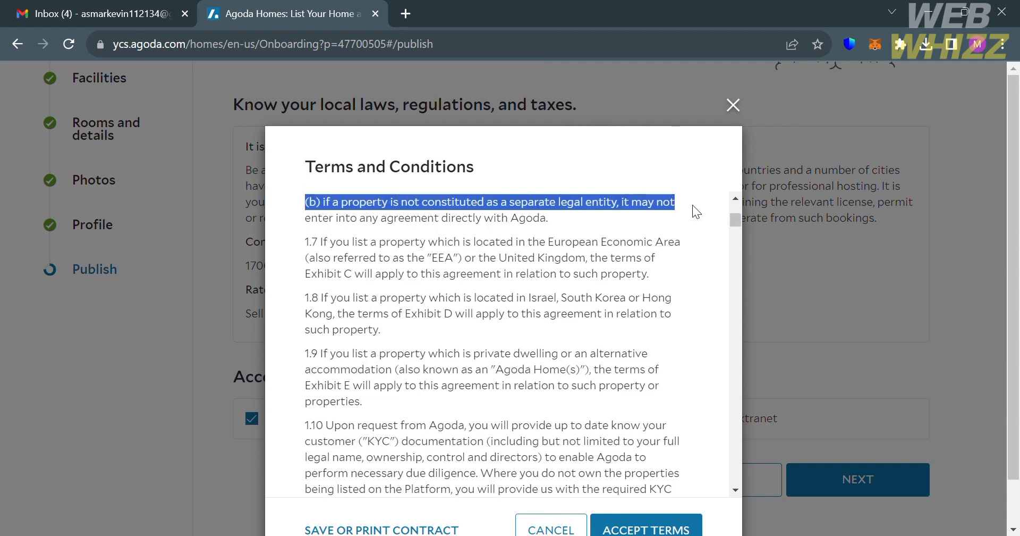
left_click(632, 277)
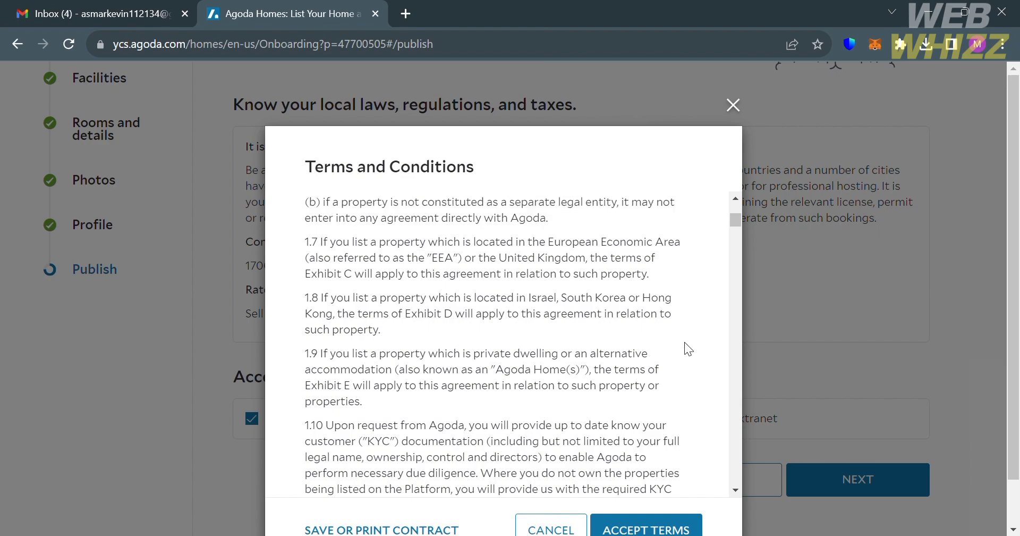
scroll(685, 345, "down", 10)
scroll(685, 343, "down", 15)
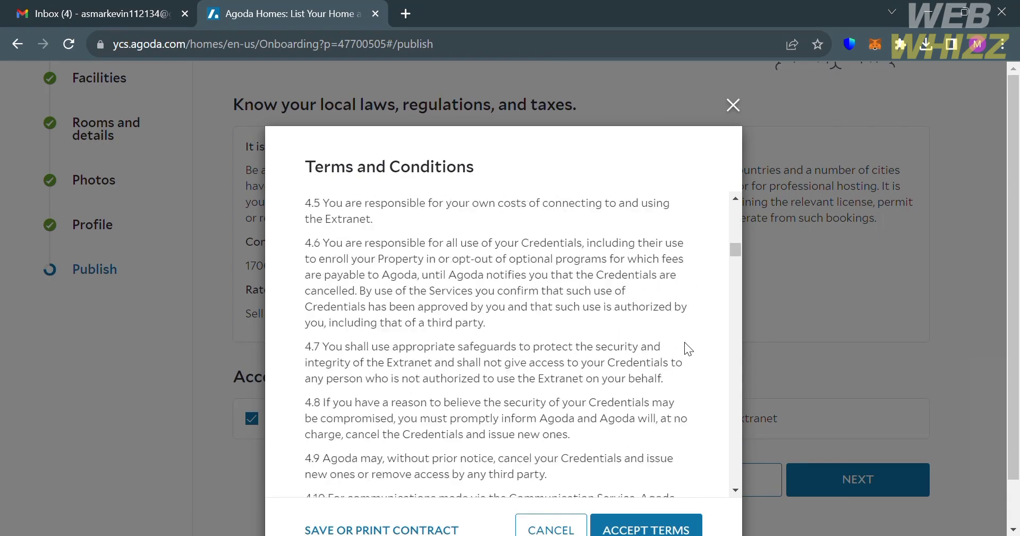
left_click(676, 530)
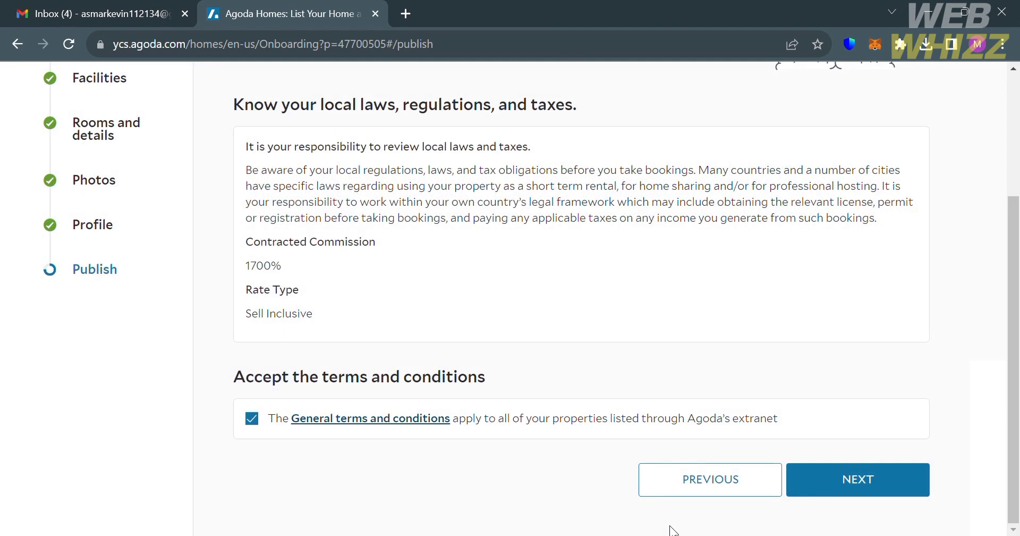
Submit the property listing for review and go to its YCS extranet dashboard.
left_click(879, 478)
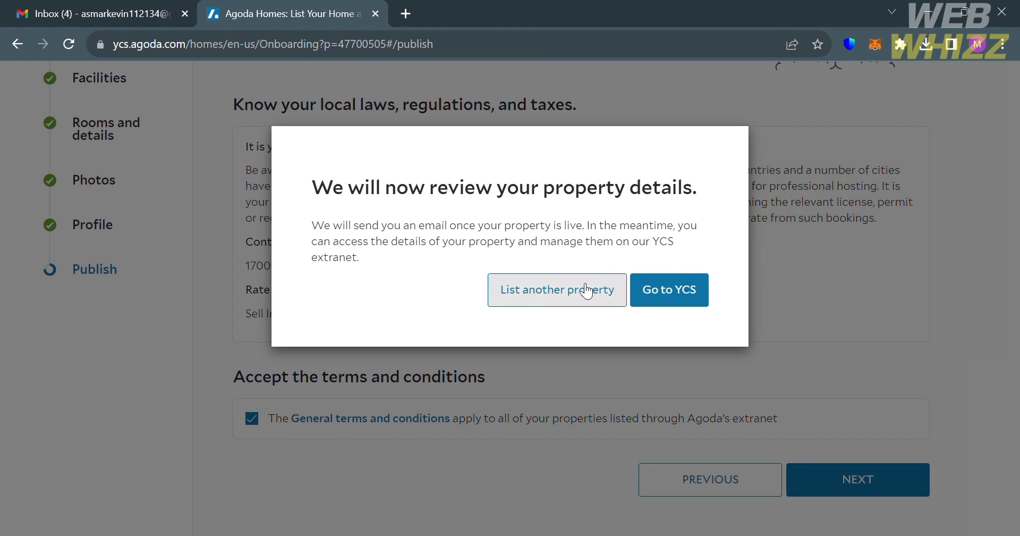
left_click(690, 303)
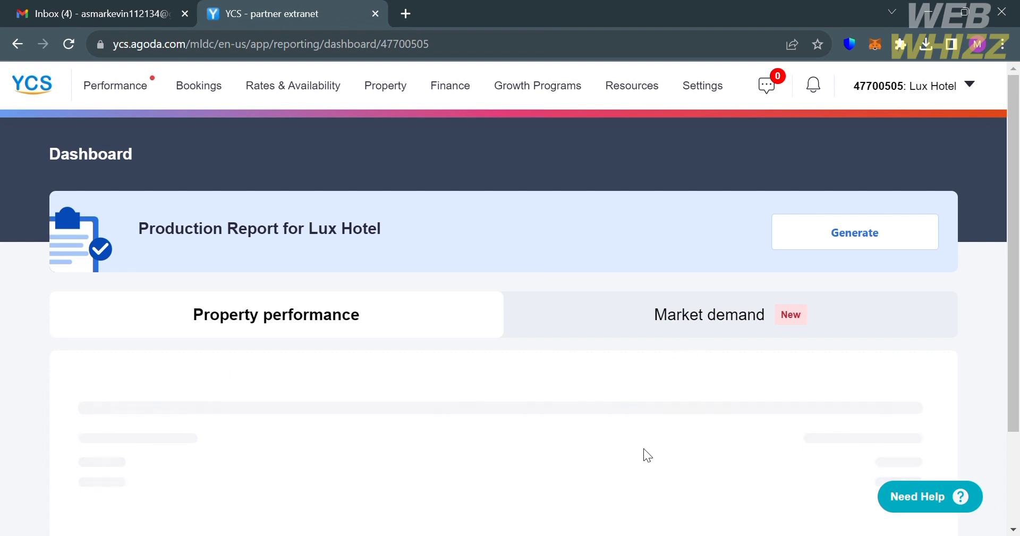
scroll(643, 448, "down", 2)
scroll(643, 448, "up", 2)
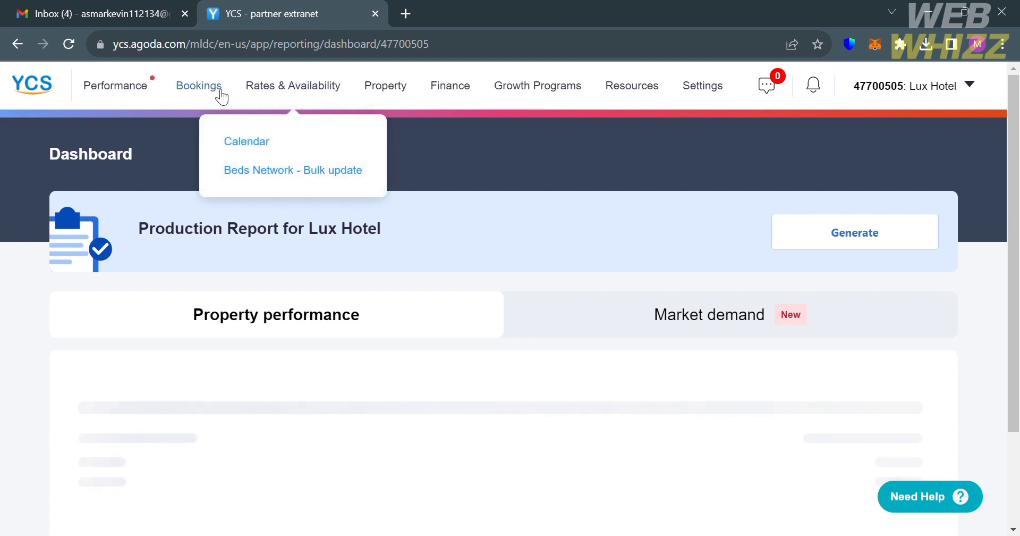
mouse_move(220, 97)
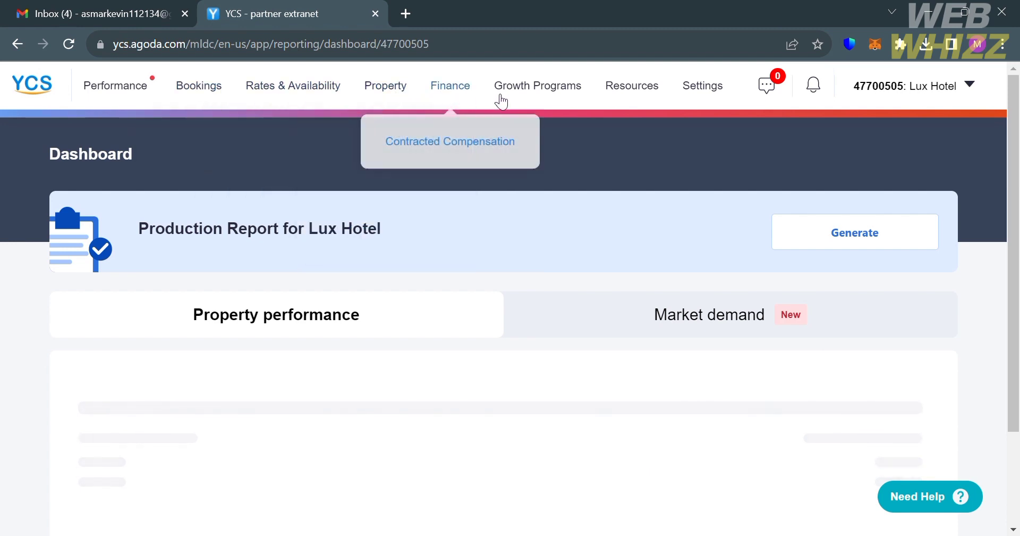